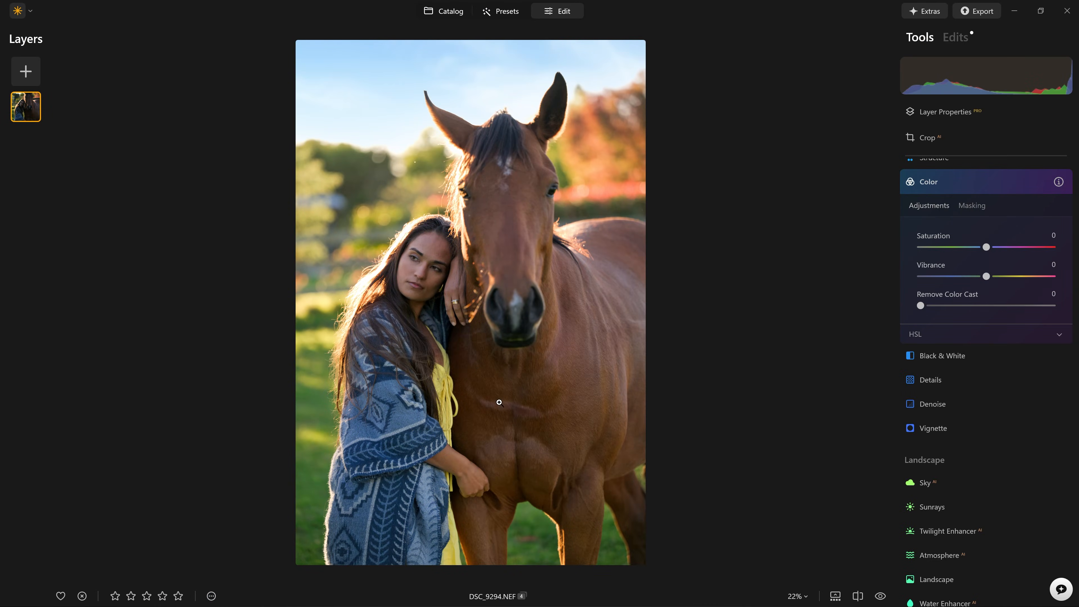
Step: Try lowering the photo's overall Saturation in the Color tool and reset it to 0
drag(986, 248, 941, 249)
double_click(941, 247)
Step: Expand the HSL section of the Color tool to show its individual color channel controls
click(935, 334)
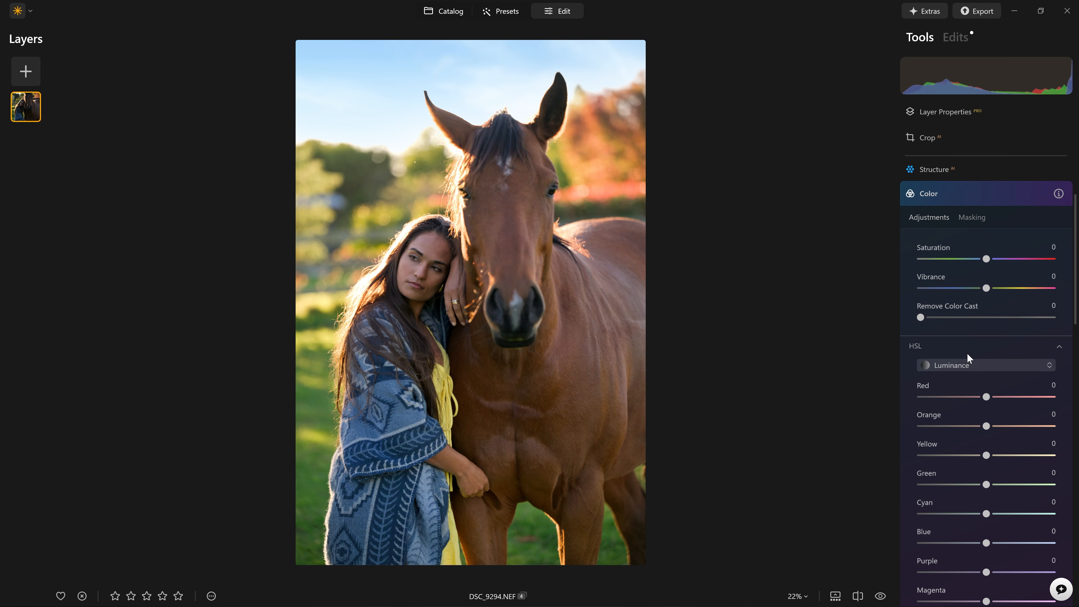
click(971, 346)
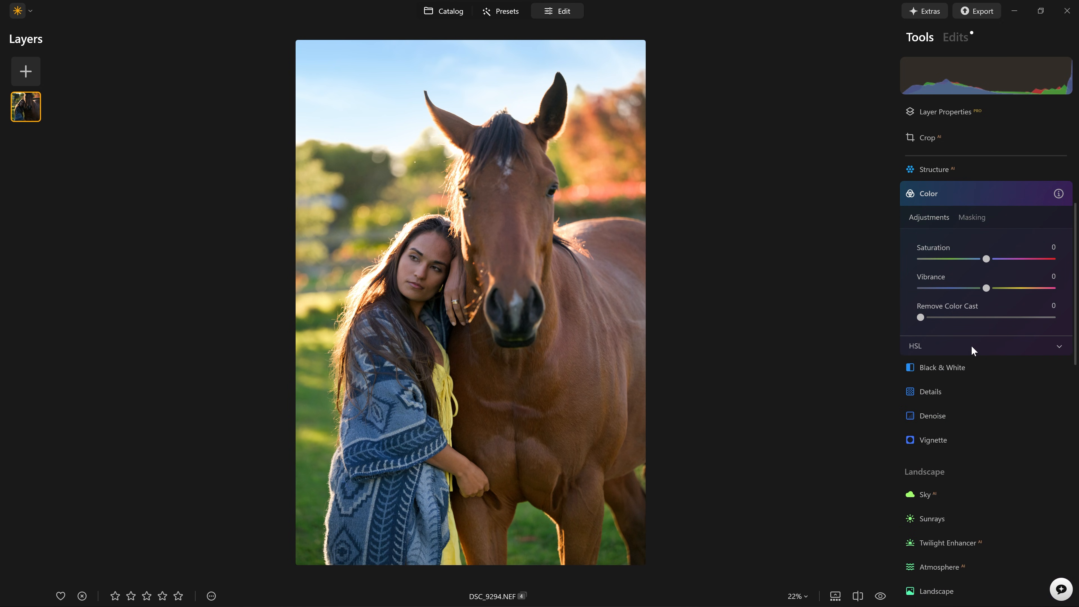
click(945, 346)
Step: Switch the HSL adjustments to Hue and try shifting the Orange hue
click(958, 285)
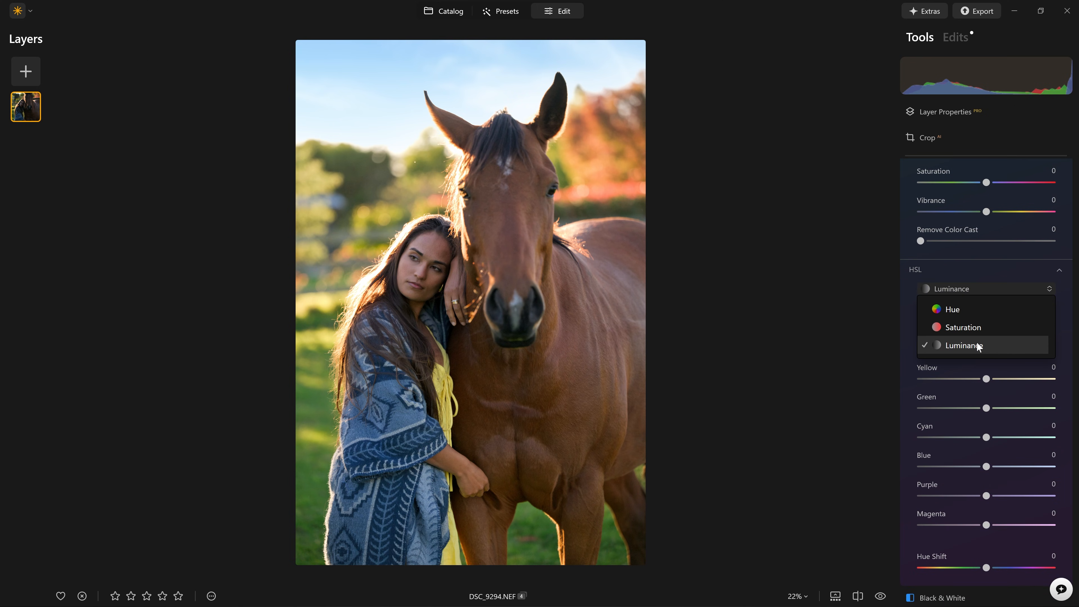
click(964, 312)
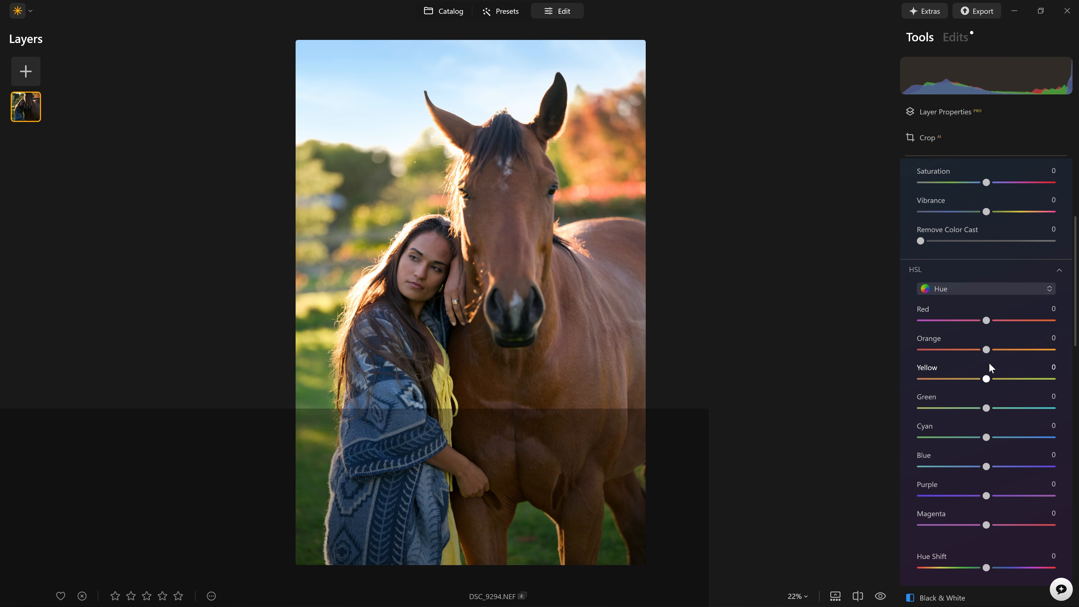
mouse_move(986, 350)
mouse_down()
mouse_move(878, 341)
mouse_move(1076, 352)
mouse_move(998, 356)
mouse_up()
Step: Switch the HSL adjustments to Saturation and try the Orange saturation at 100
click(991, 294)
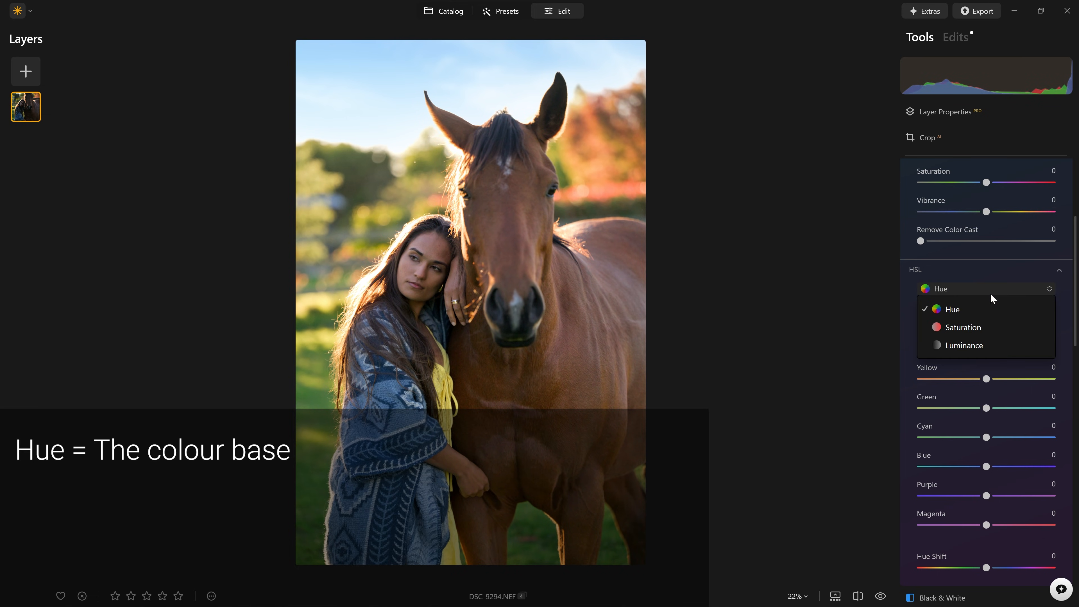
click(981, 328)
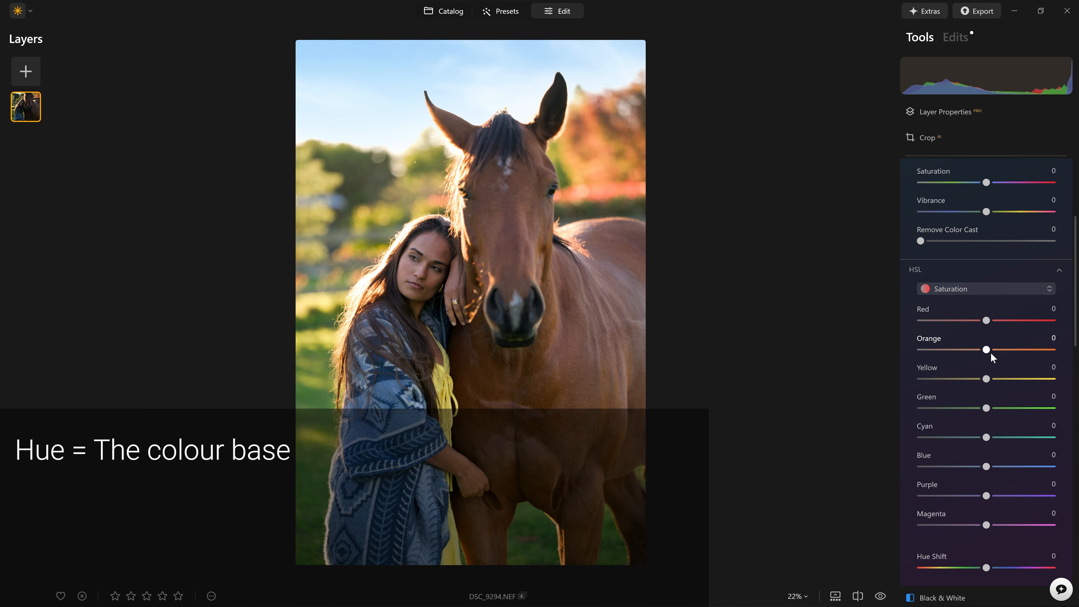
drag(986, 349, 1052, 350)
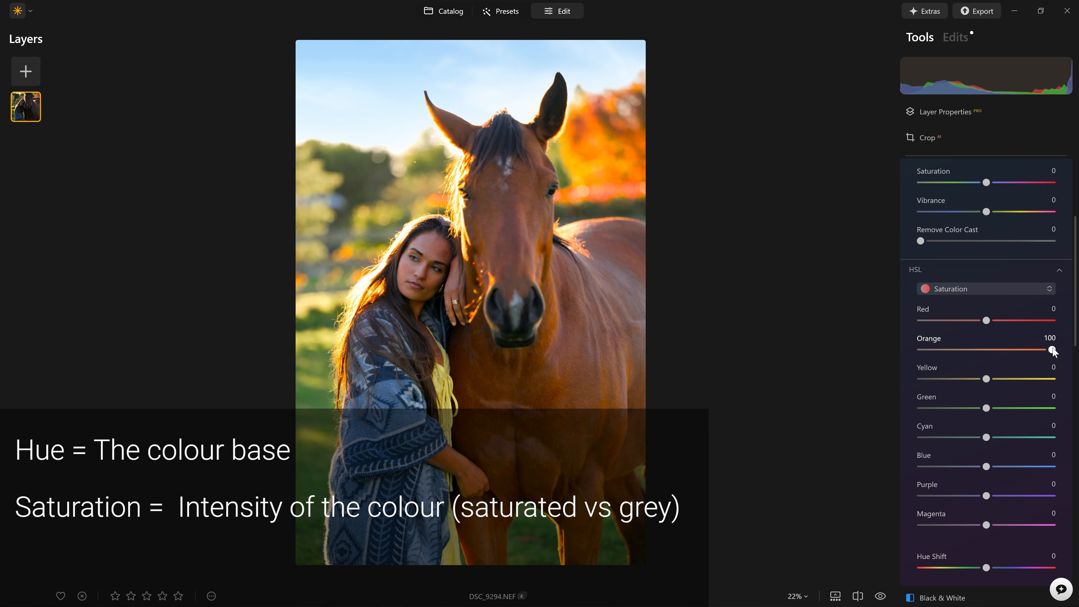
Step: Switch the HSL adjustments to Luminance and try changing the brightness of the Orange channel
click(1010, 291)
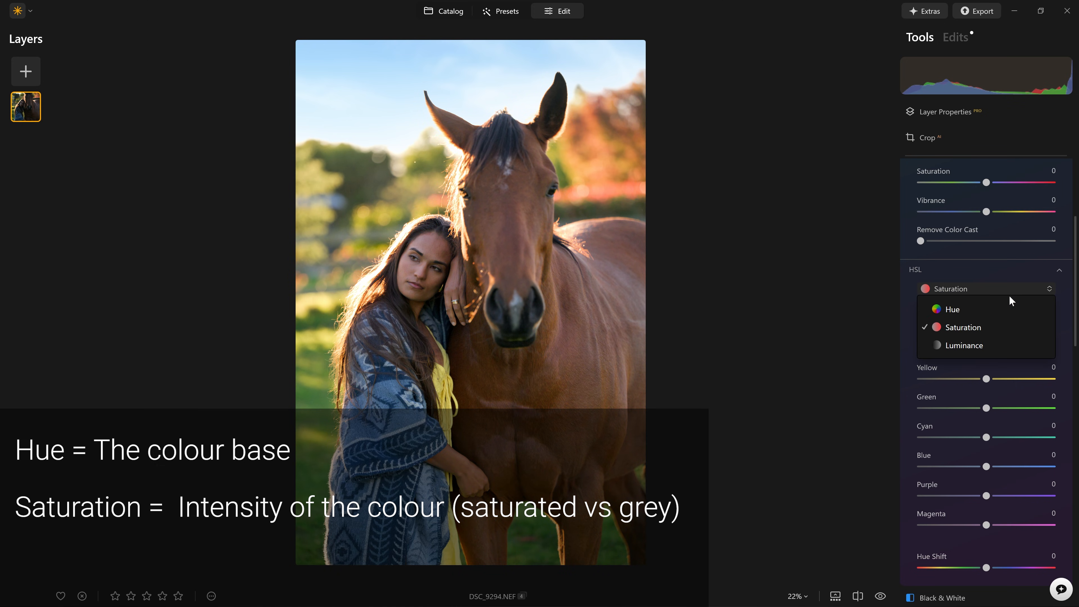
click(983, 345)
mouse_move(986, 350)
mouse_down()
mouse_move(1068, 353)
mouse_move(901, 346)
mouse_move(987, 349)
mouse_up()
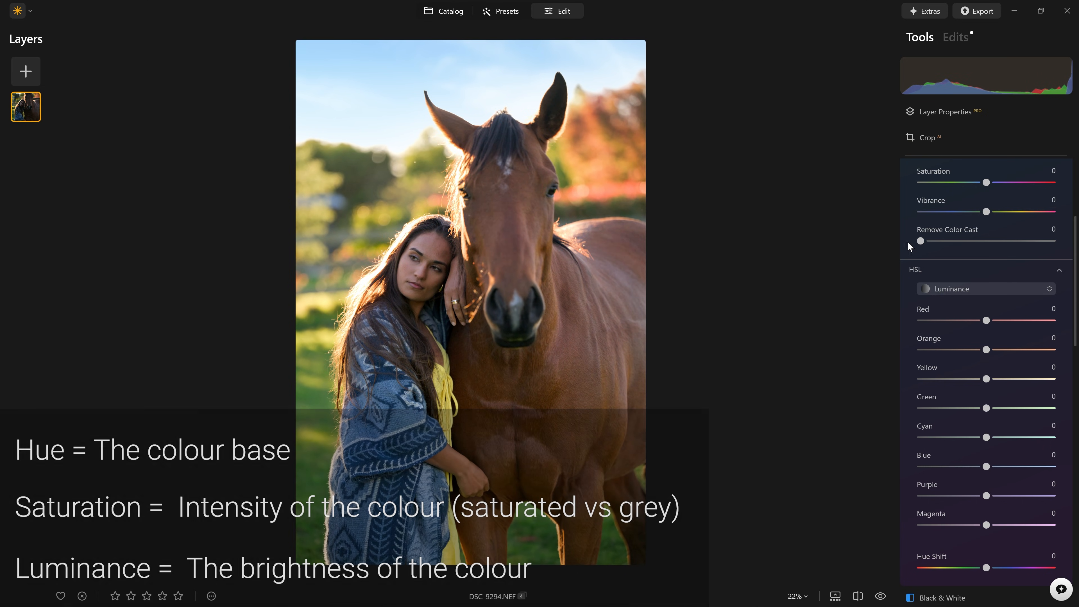
click(482, 192)
click(496, 314)
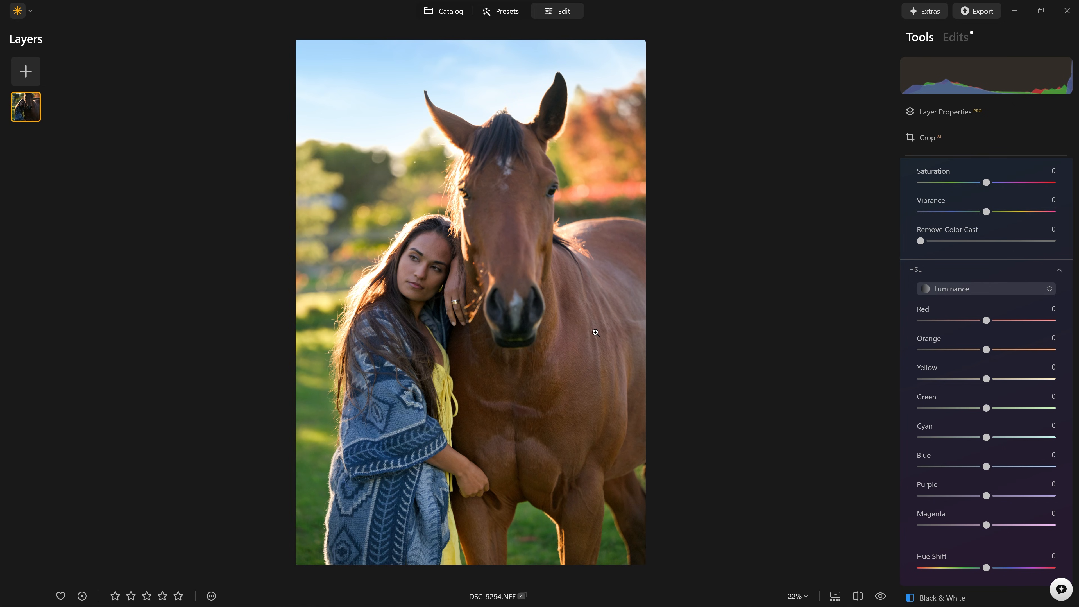
scroll(961, 319, up, 2)
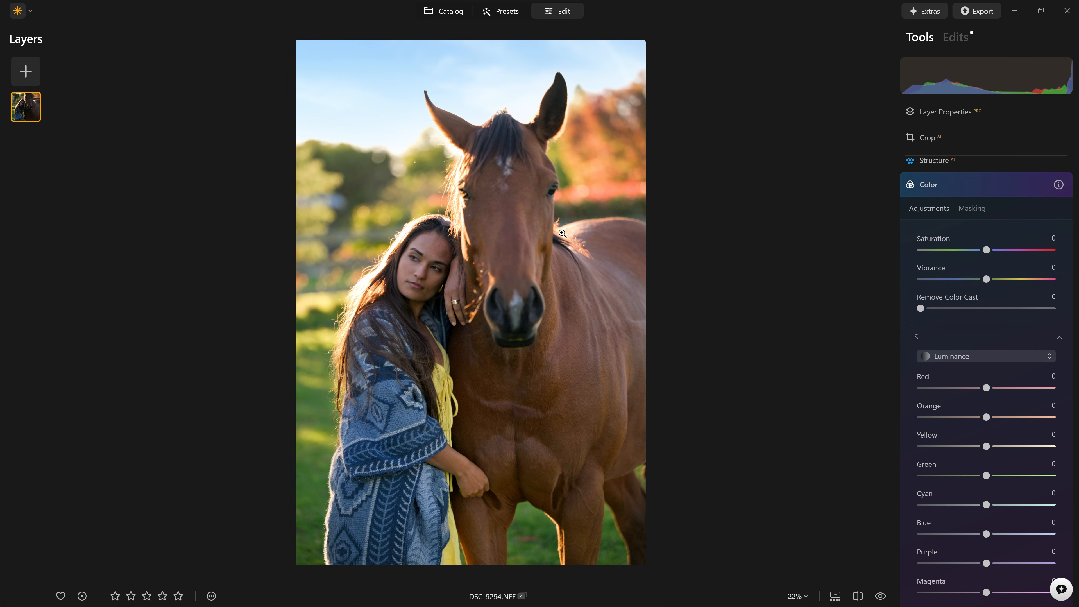
click(968, 185)
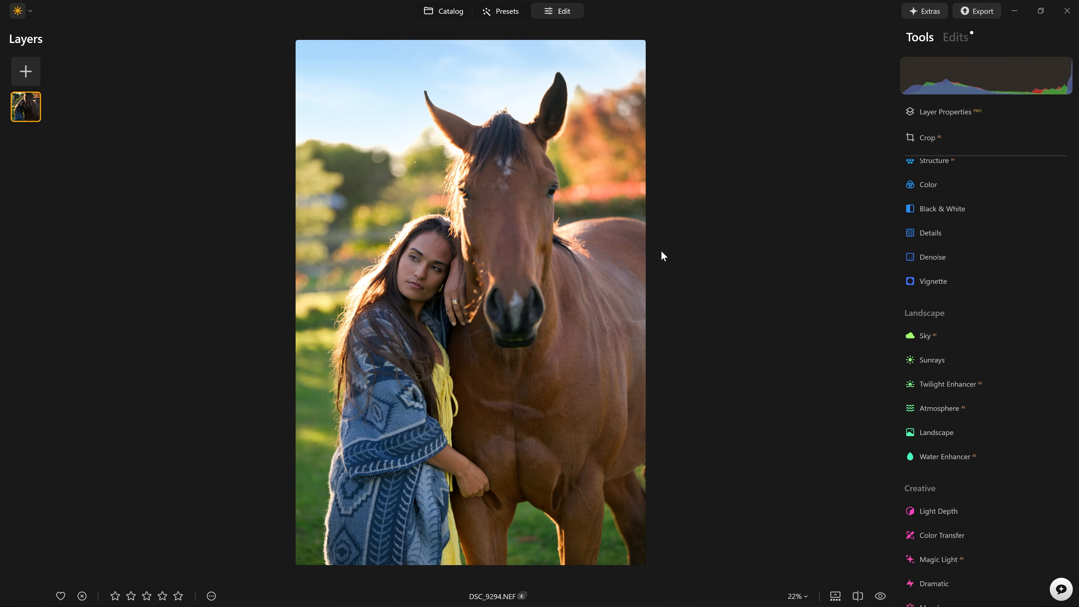
click(927, 186)
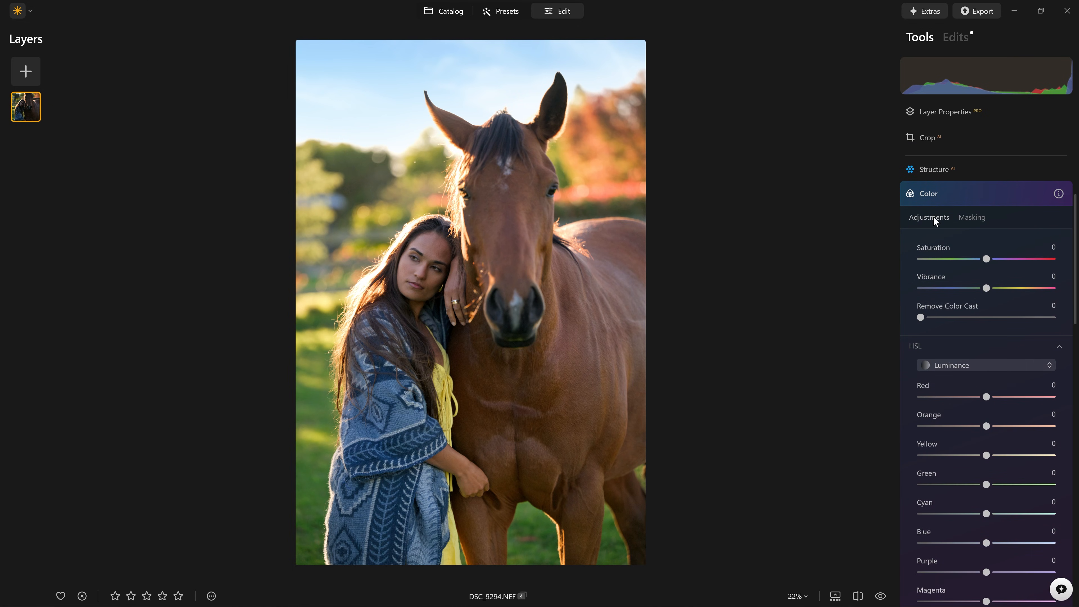
Step: Switch the HSL adjustments to Hue and set the Green hue to -100
scroll(960, 319, down, 2)
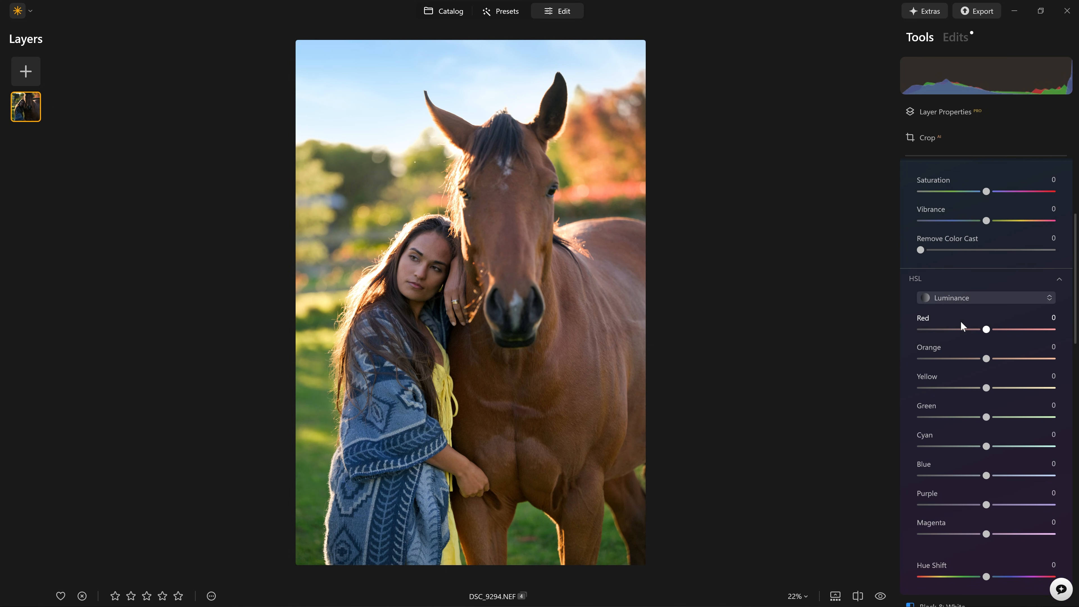
click(961, 298)
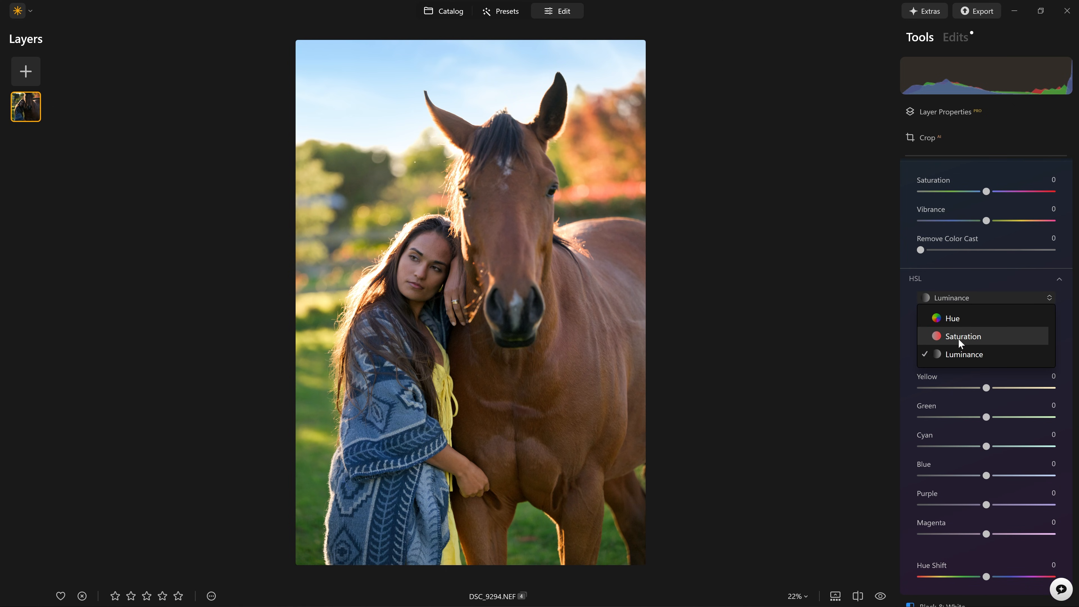
scroll(958, 337, down, 2)
click(980, 229)
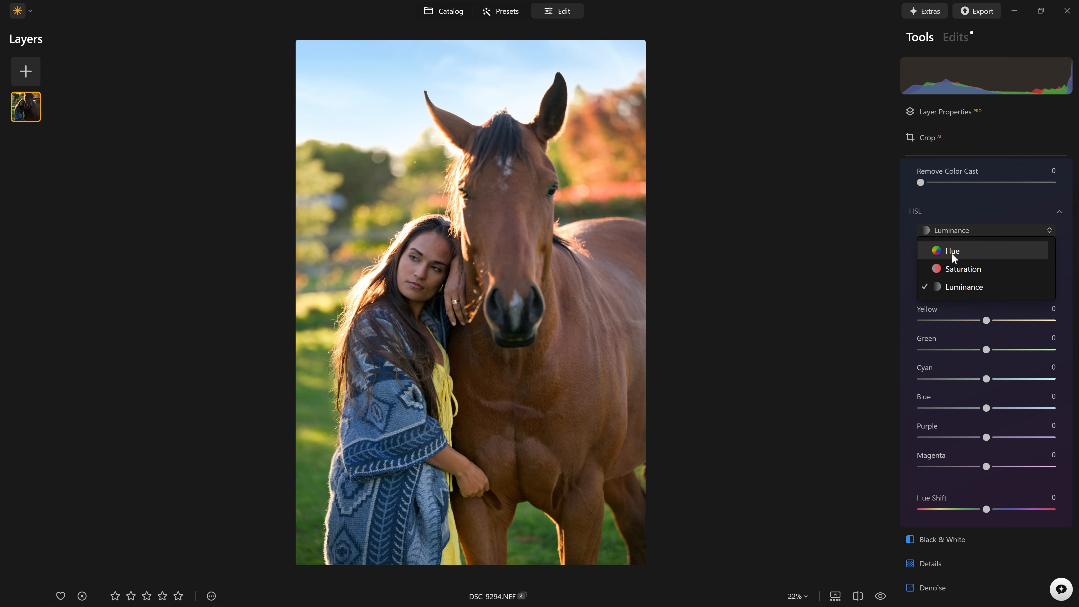
click(951, 251)
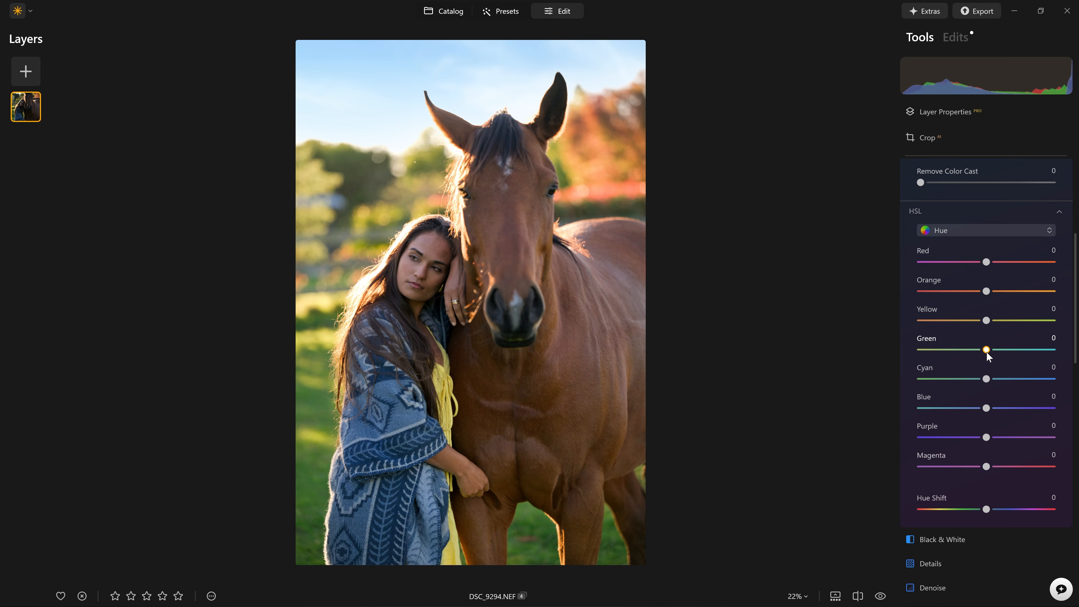
drag(987, 353, 915, 351)
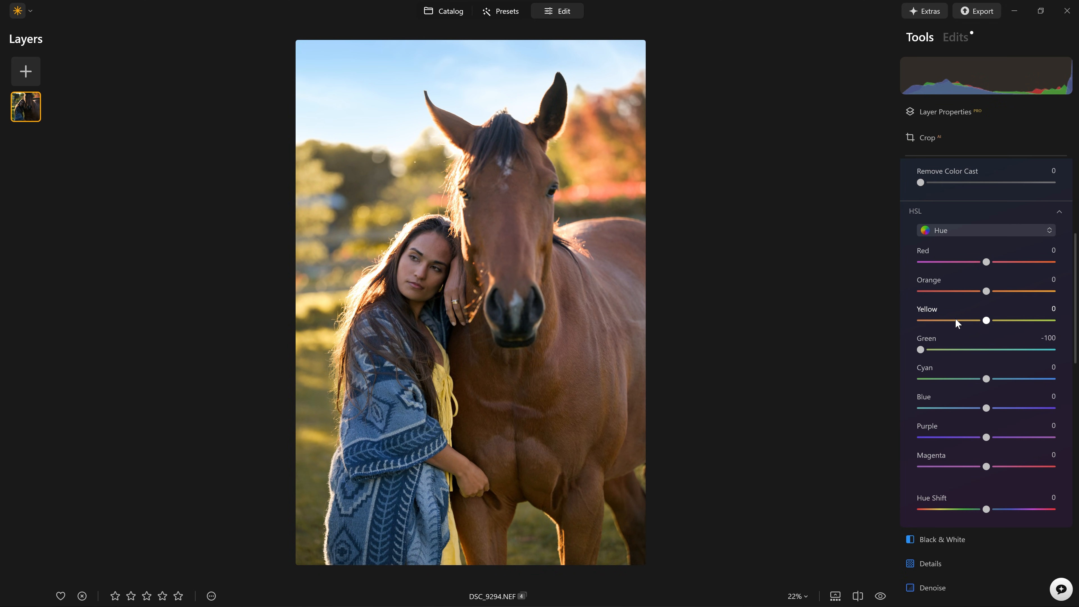
drag(920, 349, 963, 344)
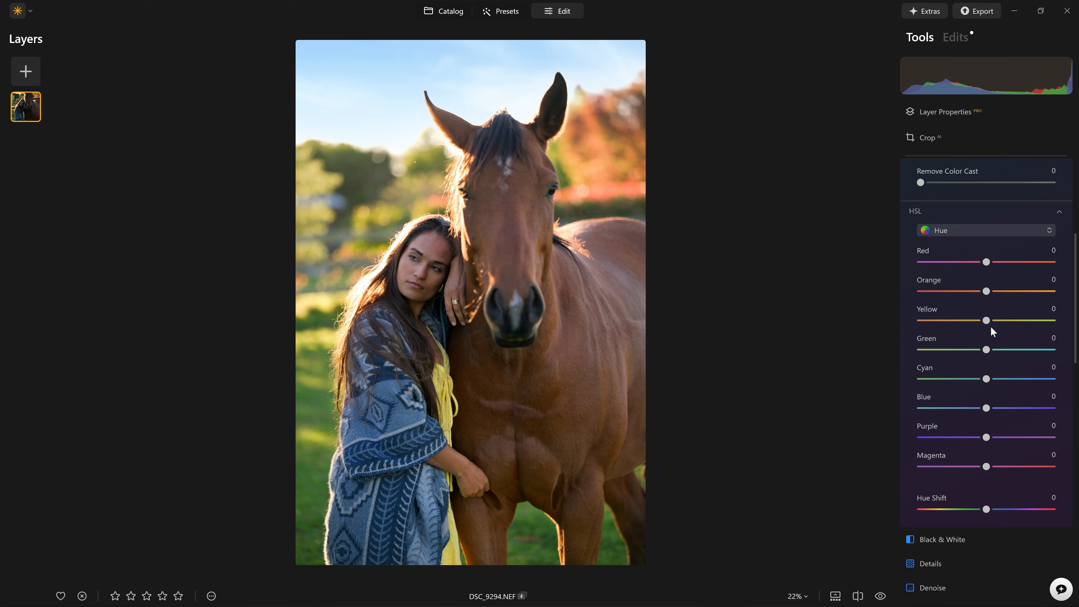
drag(986, 351, 920, 349)
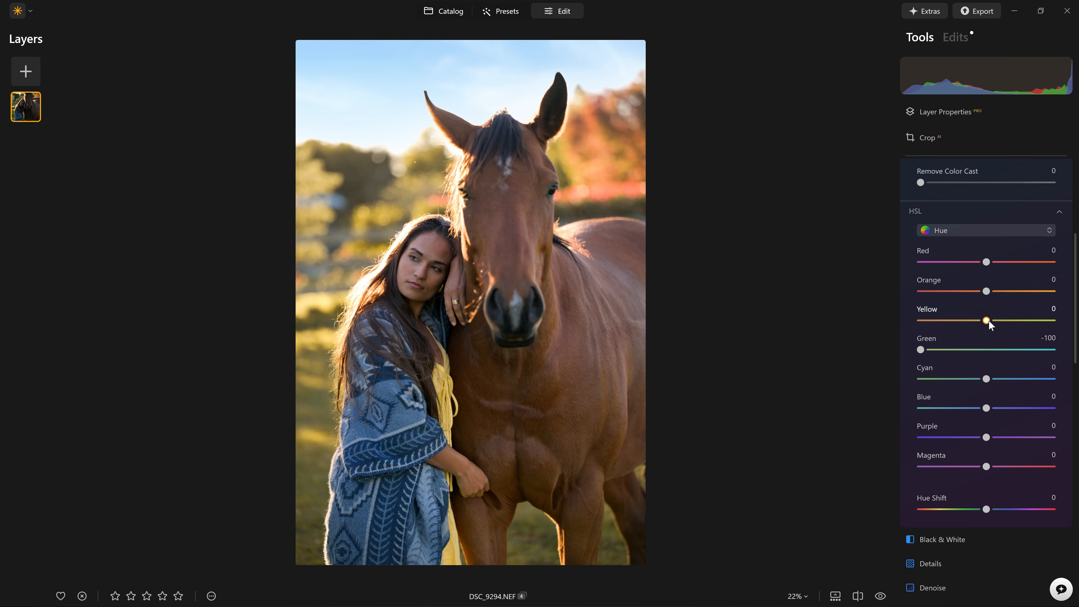
Step: Set the Yellow hue to -26 and try a slight shift of the Cyan hue
mouse_move(986, 319)
mouse_down()
mouse_move(865, 315)
mouse_move(995, 316)
mouse_move(969, 322)
mouse_up()
mouse_move(985, 380)
mouse_down()
mouse_move(936, 380)
mouse_move(989, 381)
mouse_up()
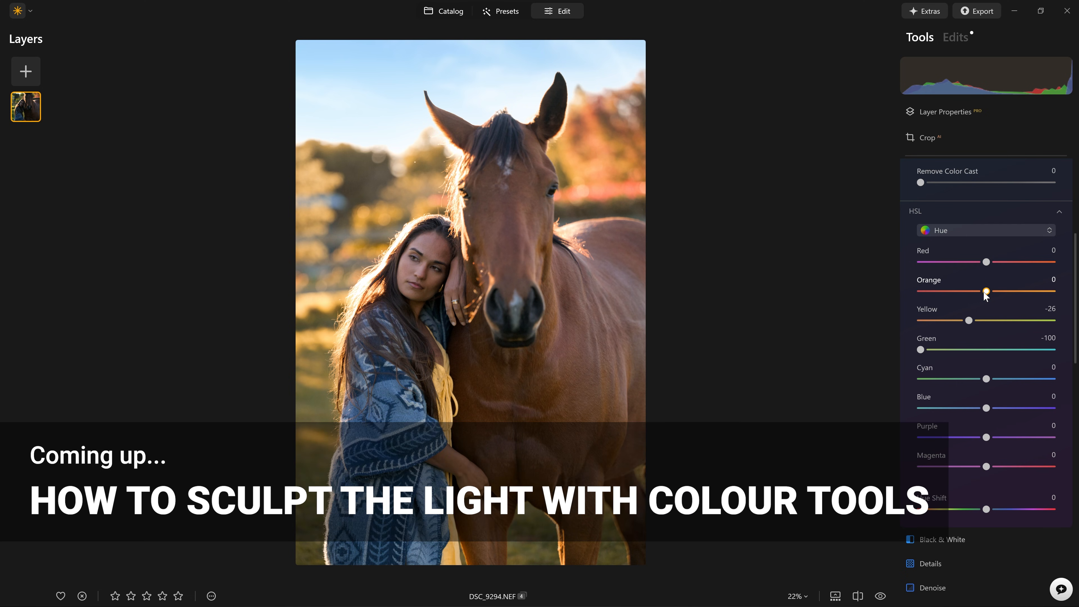
Step: Try an Orange hue of 66 and reset it to 0
drag(986, 291, 1030, 291)
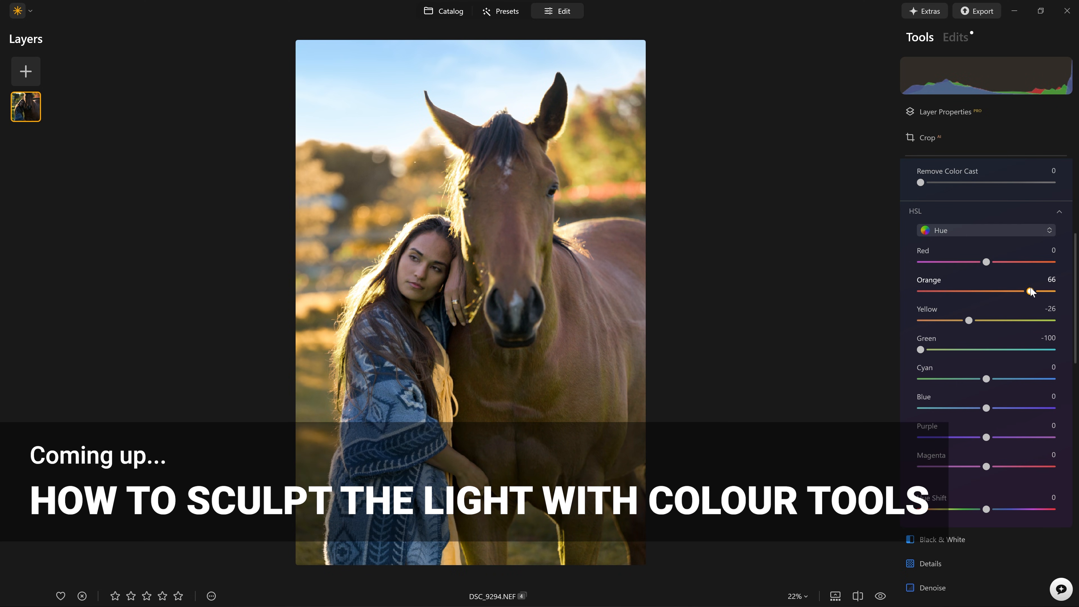
double_click(1030, 291)
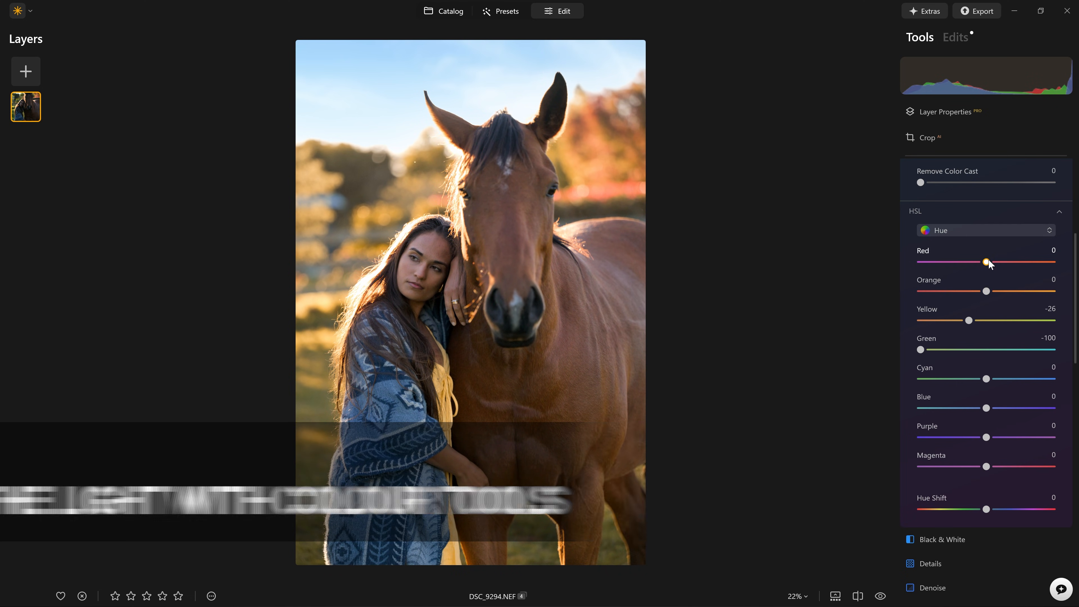
Step: Try Red hue values of 47, -100 and 88 against the background foliage and reset the channel to 0
drag(986, 262, 1011, 262)
click(602, 125)
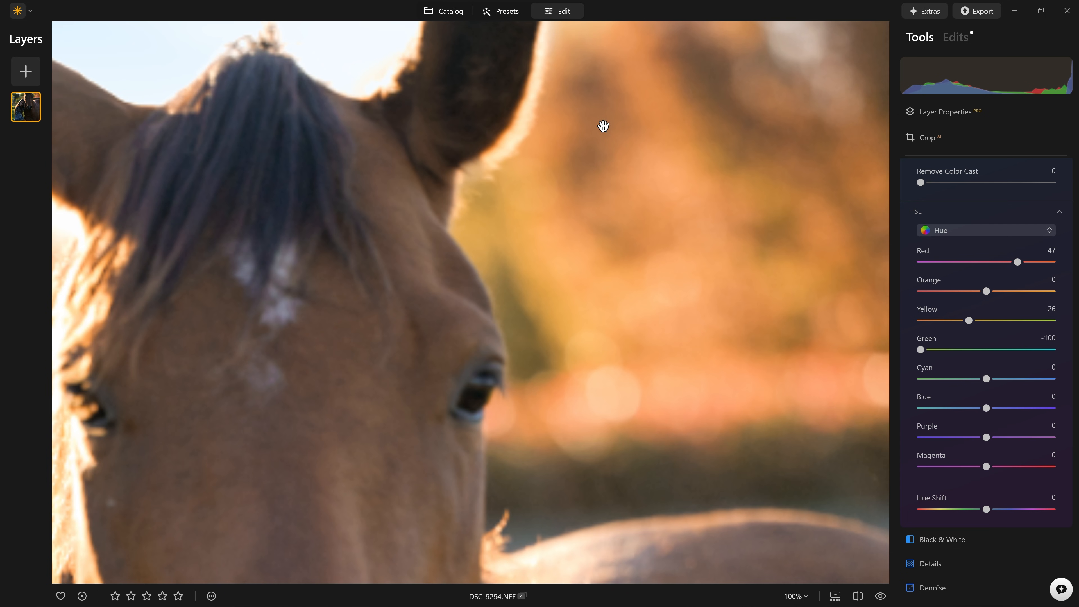
drag(1017, 262, 920, 263)
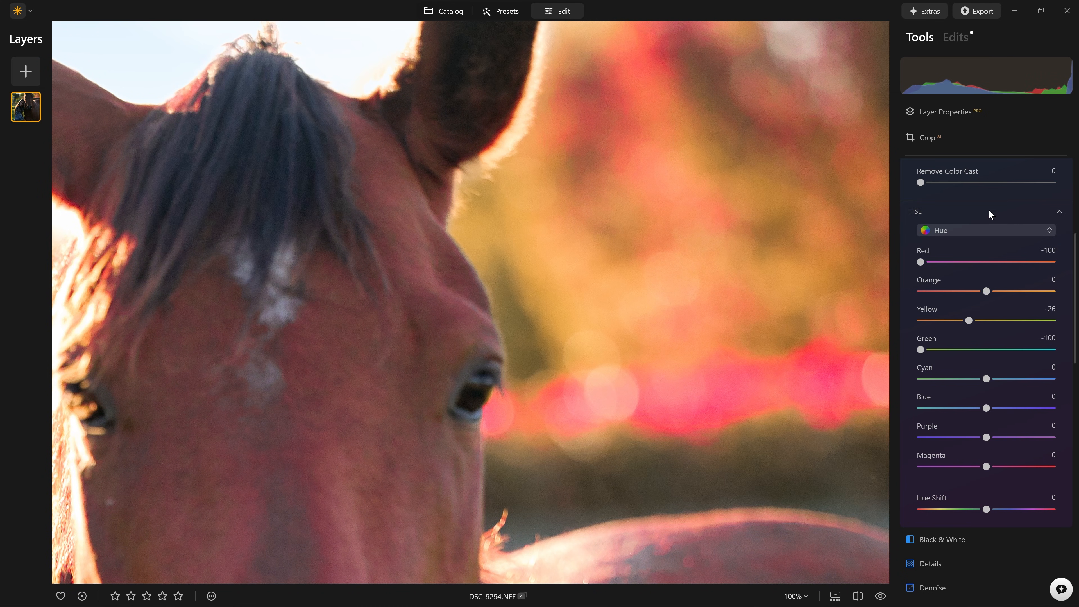
mouse_move(927, 262)
mouse_down()
mouse_move(982, 261)
mouse_move(924, 264)
mouse_up()
drag(922, 262, 1044, 263)
click(759, 325)
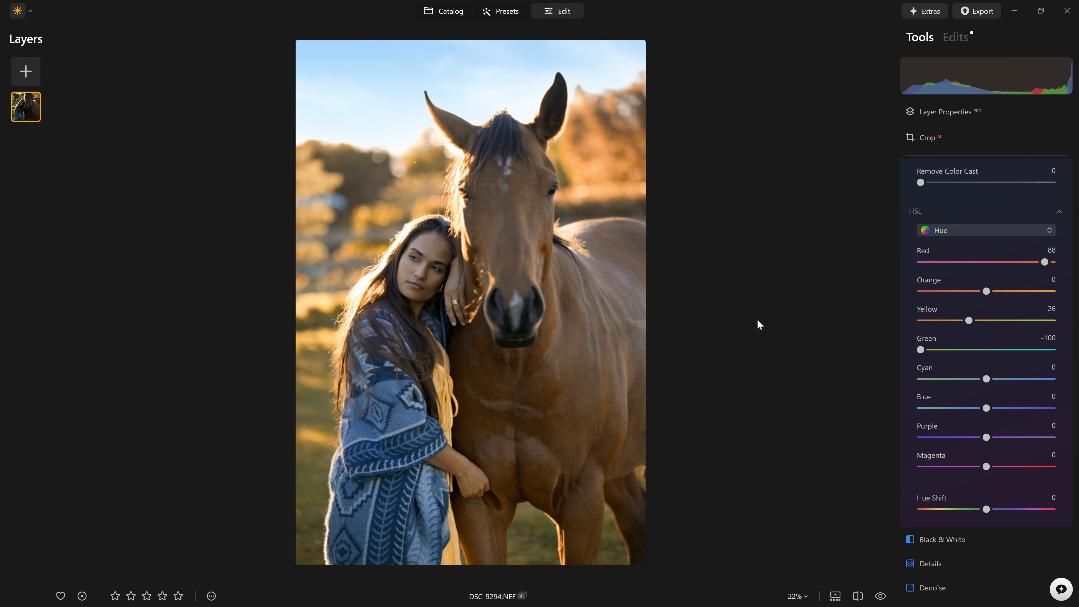
mouse_move(1045, 262)
mouse_down()
mouse_move(1007, 263)
mouse_move(1053, 264)
mouse_up()
double_click(1052, 262)
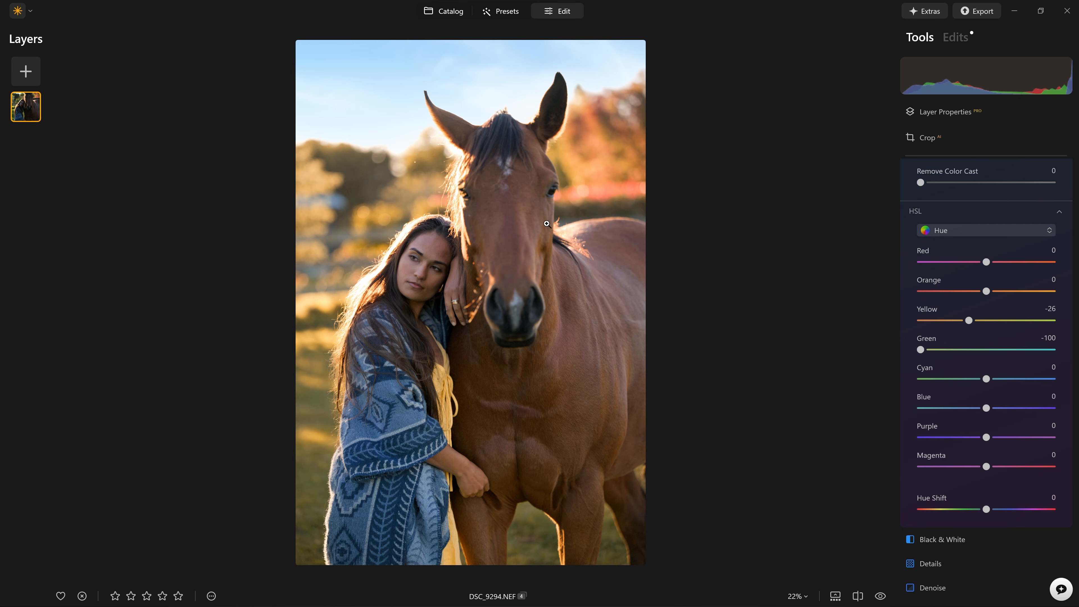
Step: Set the Red hue to 16 in the HSL adjustments
drag(990, 262, 999, 262)
Step: Try an overall Saturation of 73 on the photo and reset it to 0
scroll(976, 302, up, 5)
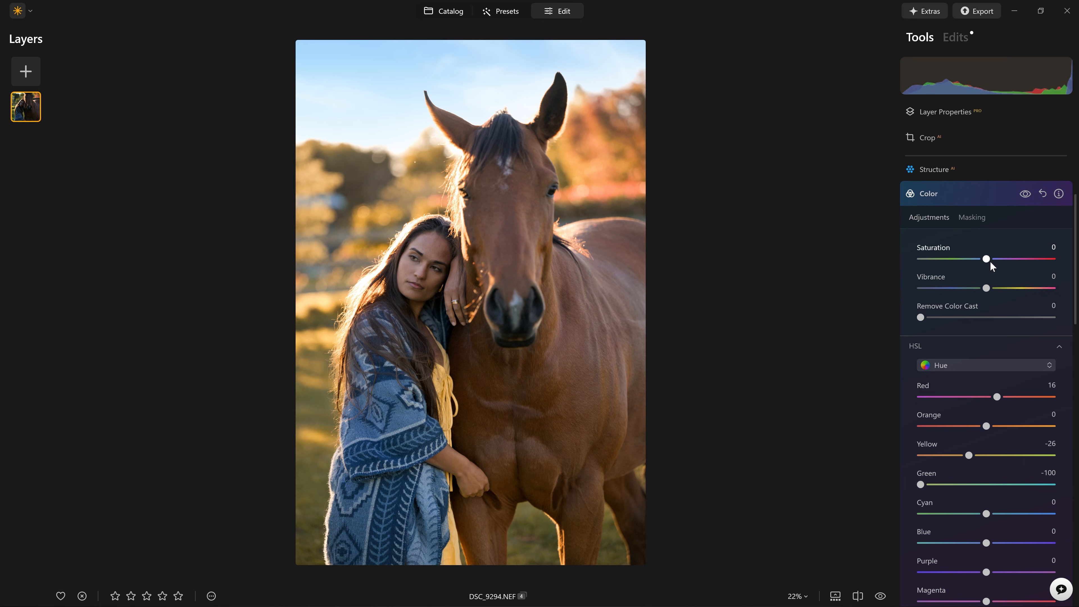
drag(986, 259, 990, 256)
drag(1003, 259, 1035, 254)
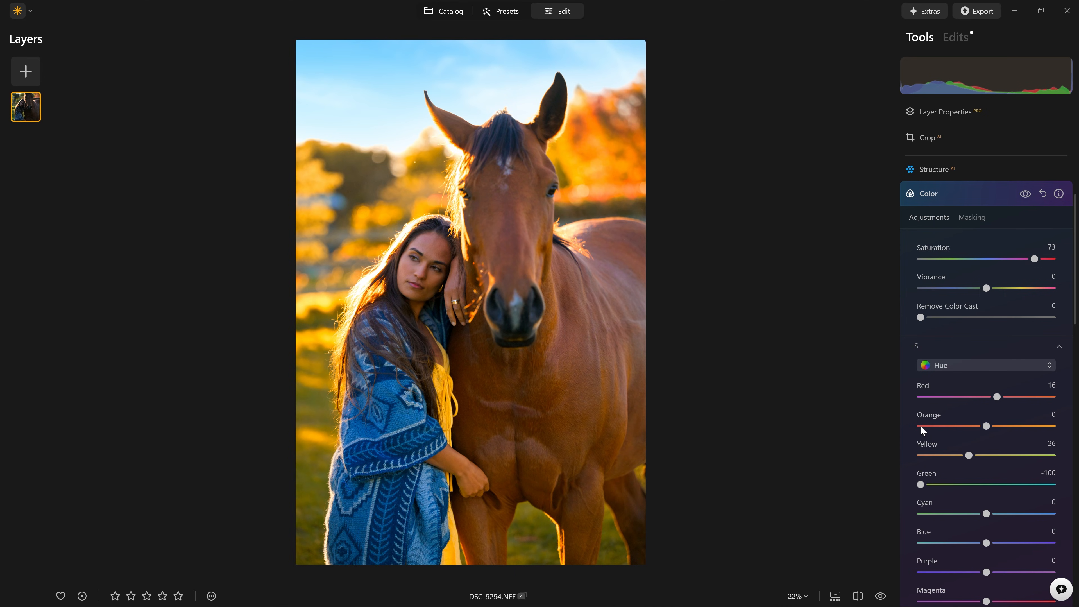
scroll(964, 421, down, 3)
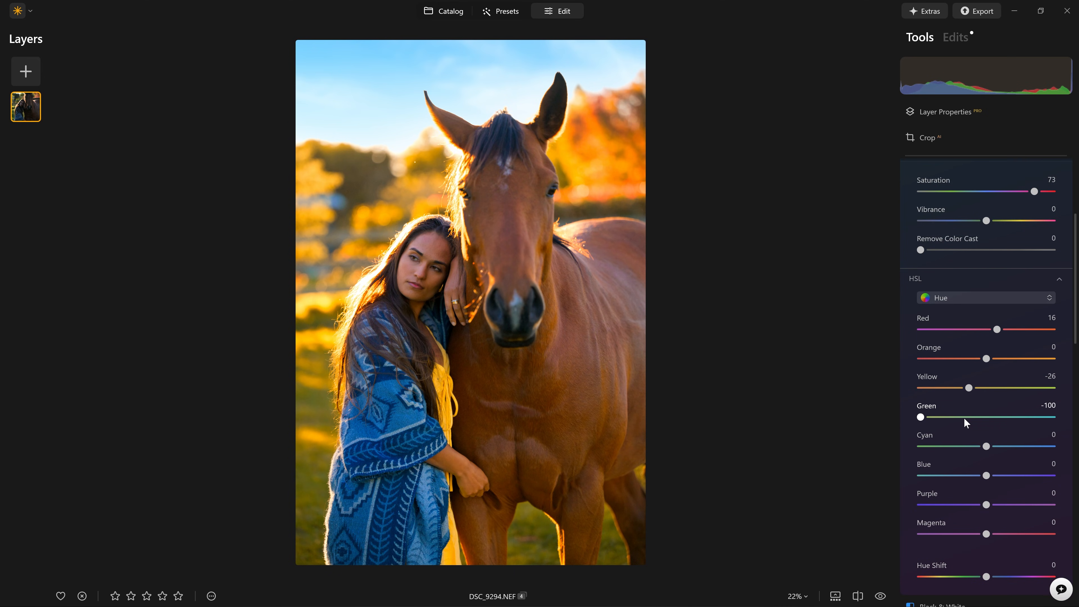
scroll(964, 417, up, 3)
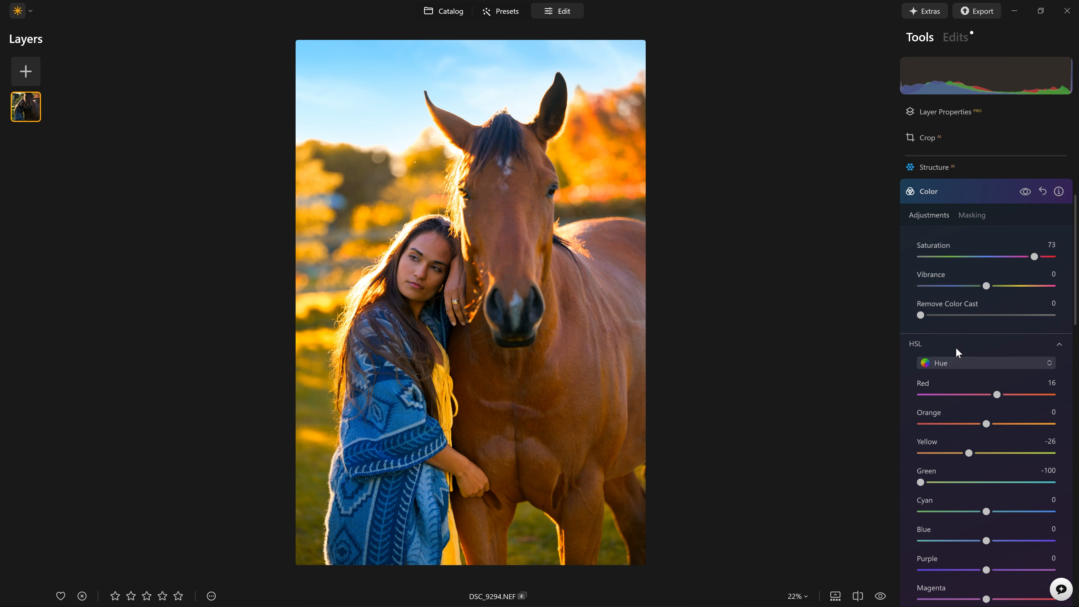
double_click(1034, 259)
scroll(991, 434, down, 3)
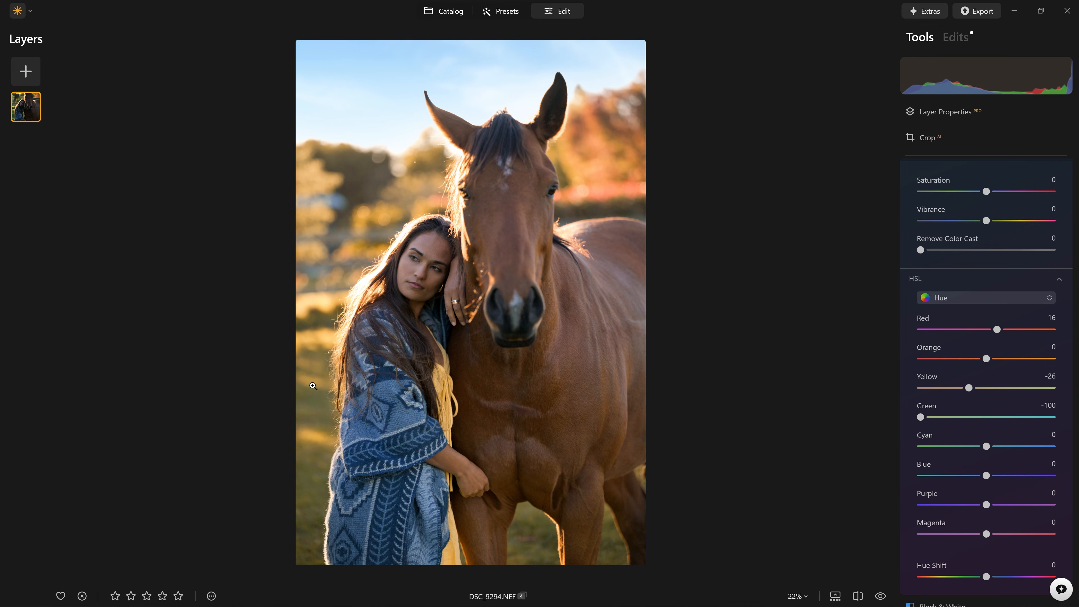
click(310, 402)
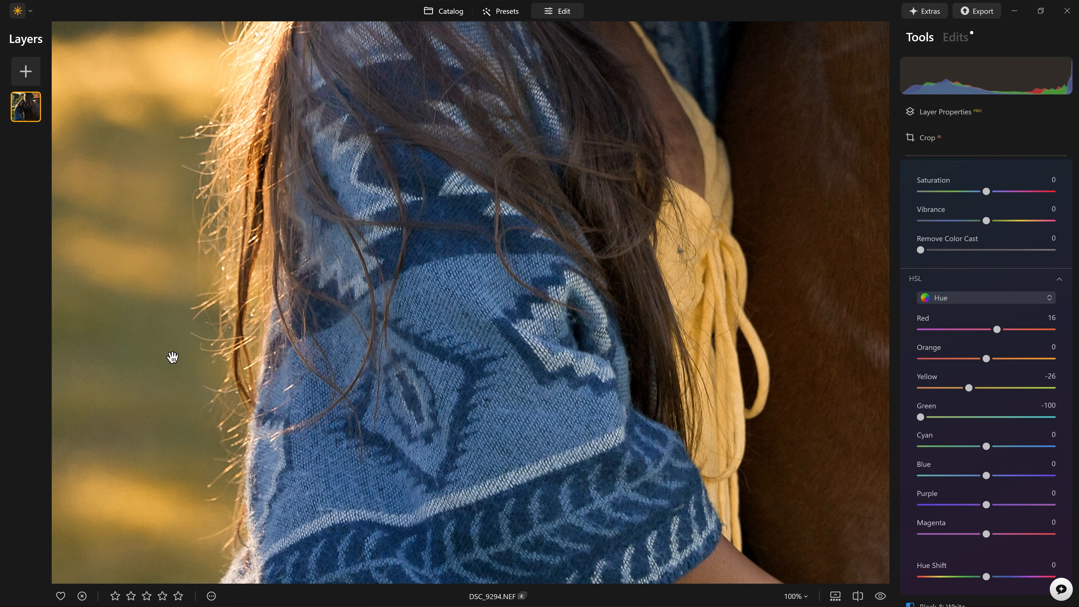
click(146, 368)
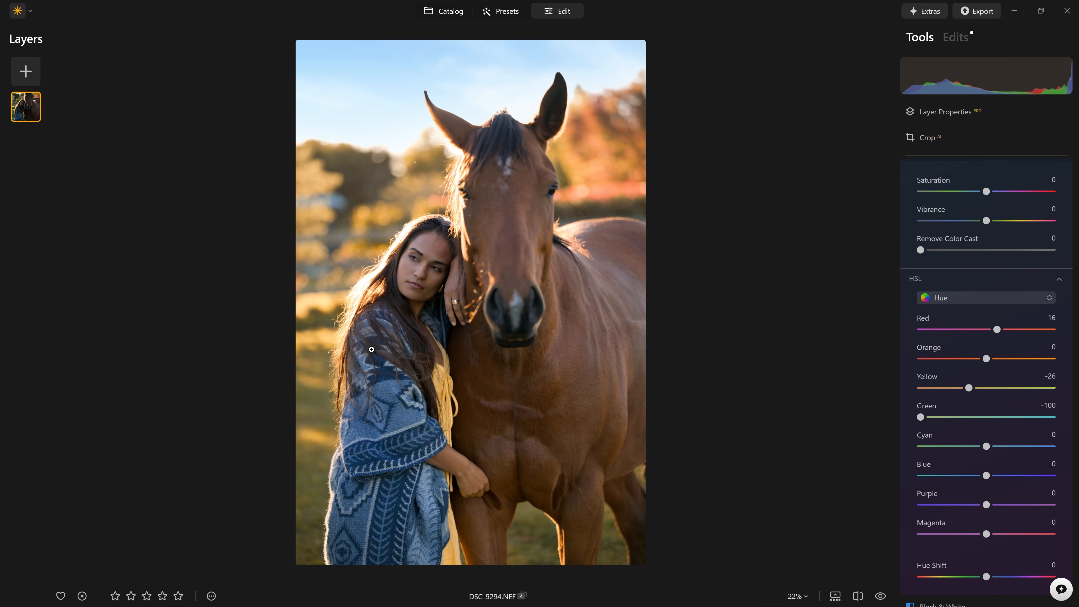
scroll(977, 238, up, 3)
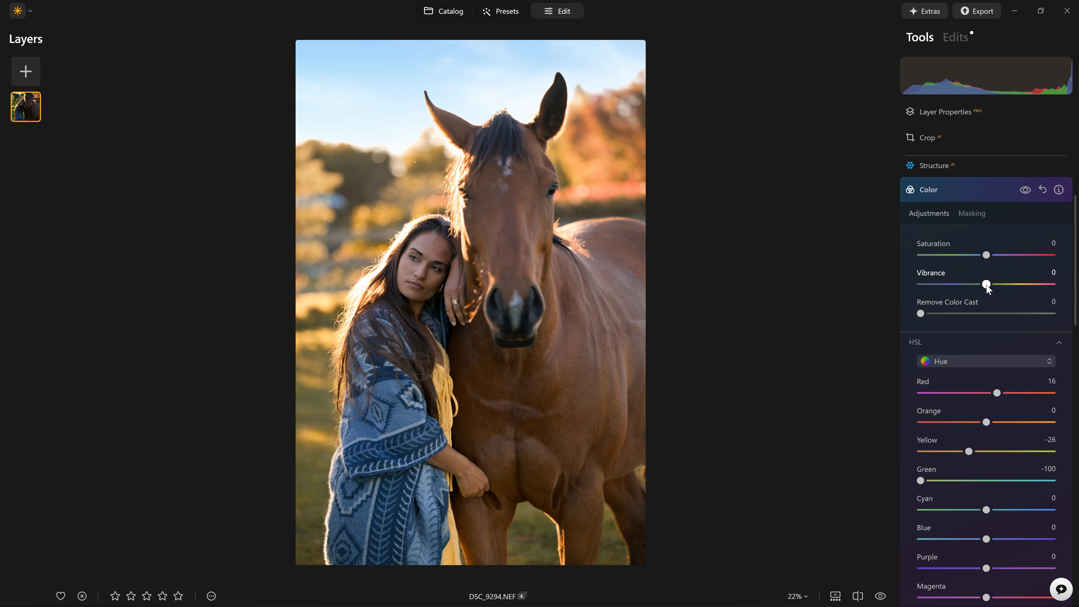
Step: Start a new Color adjustment and set the HSL Yellow hue to -57 and the Green hue to -92
click(976, 191)
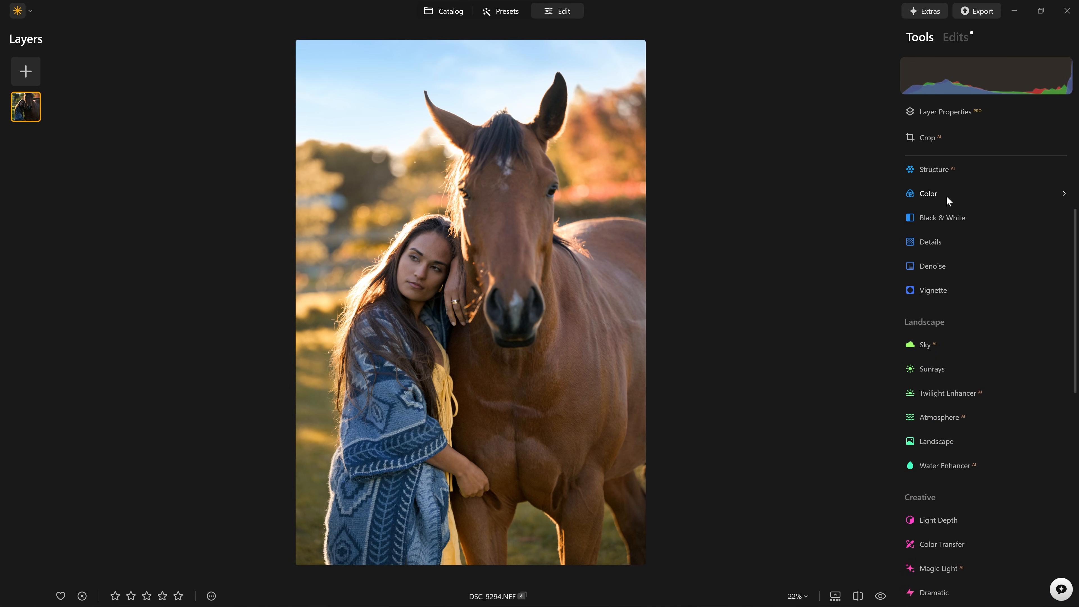
click(953, 194)
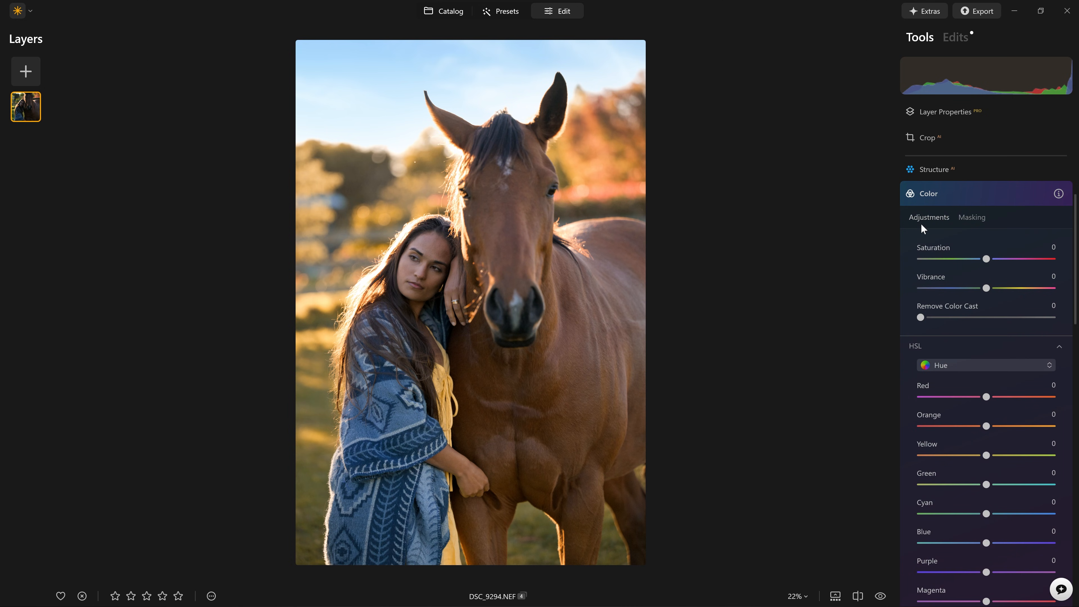
scroll(970, 425, down, 3)
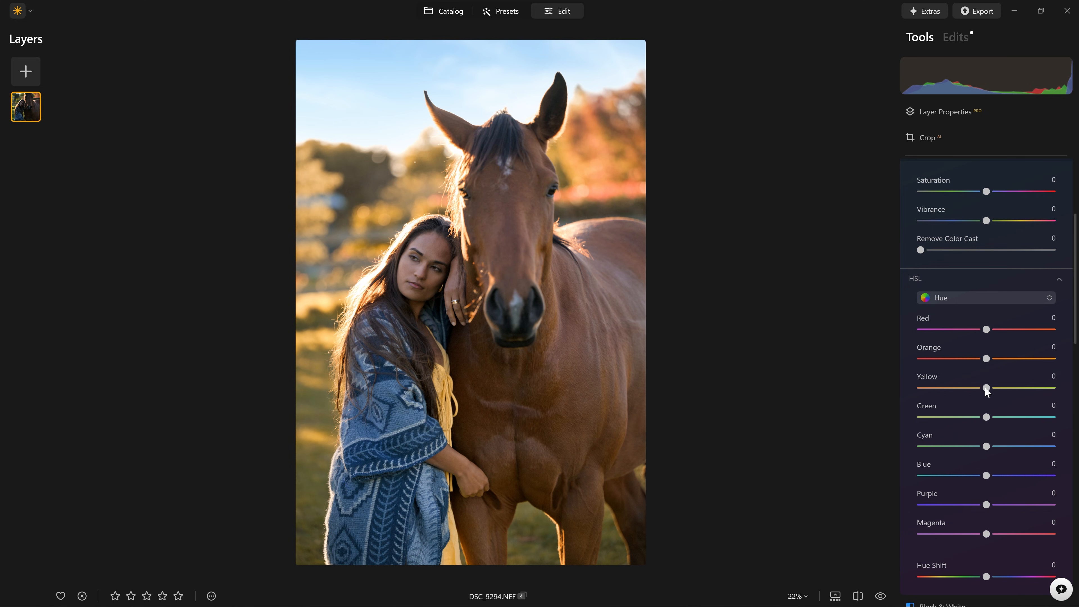
drag(986, 387, 924, 424)
mouse_move(968, 387)
mouse_down()
mouse_move(982, 387)
mouse_move(912, 386)
mouse_move(984, 398)
mouse_move(921, 390)
mouse_move(948, 387)
mouse_up()
Step: Set the Yellow saturation to -43 in the HSL adjustments
click(961, 297)
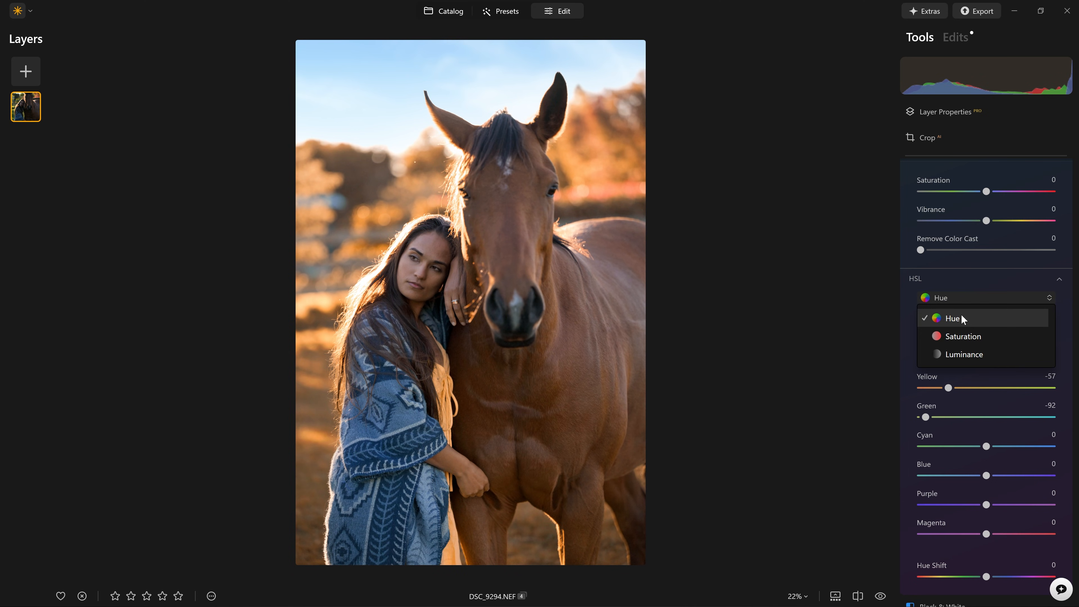
click(962, 338)
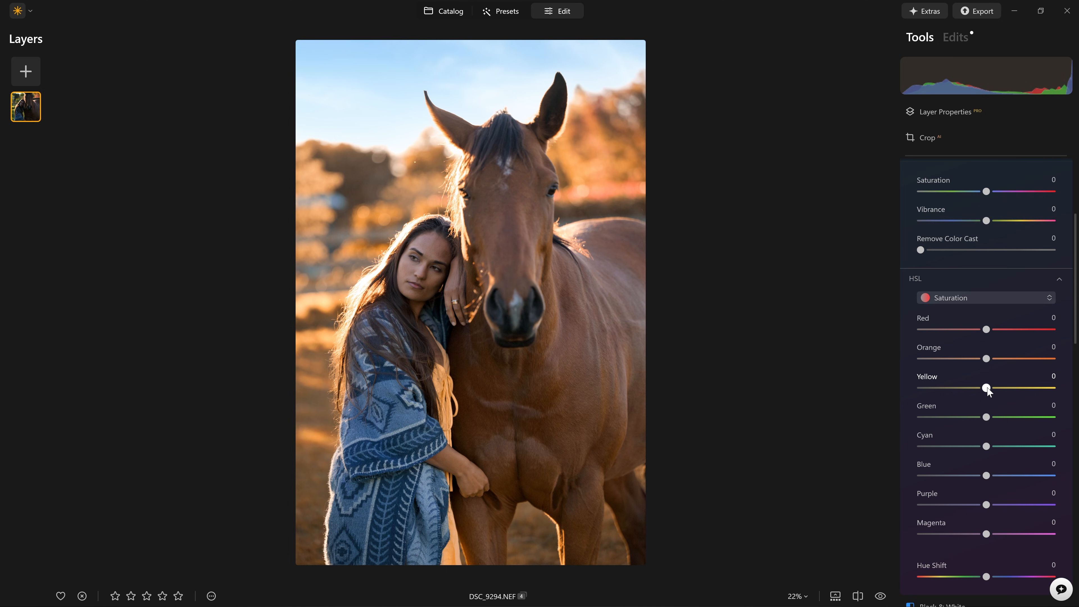
drag(986, 388, 957, 386)
scroll(976, 360, up, 5)
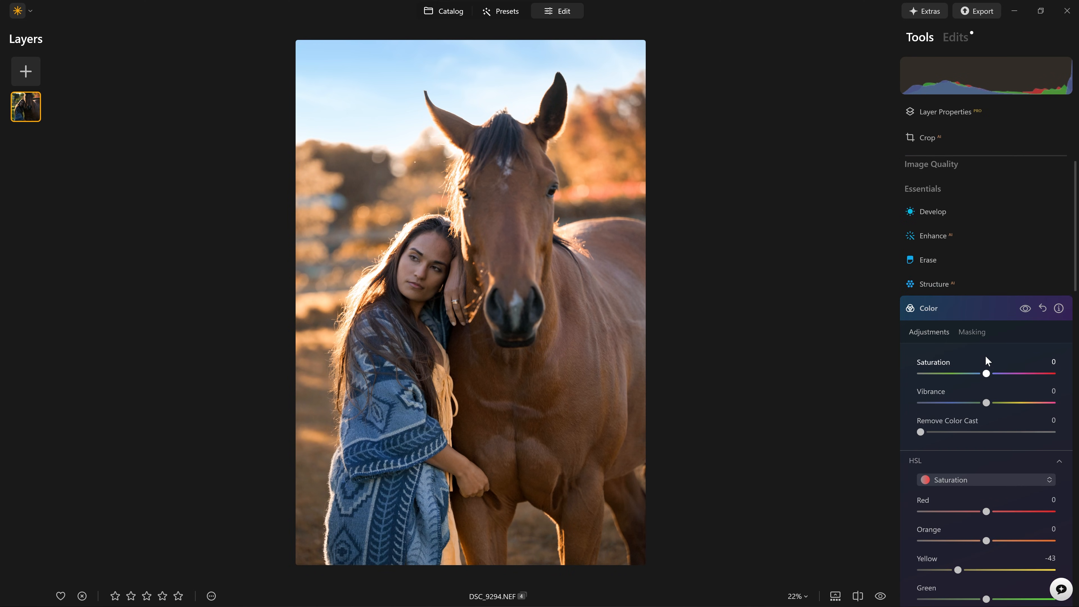
Step: Review the list of applied edits by expanding the Sky edit and the most recent Color edit
click(965, 40)
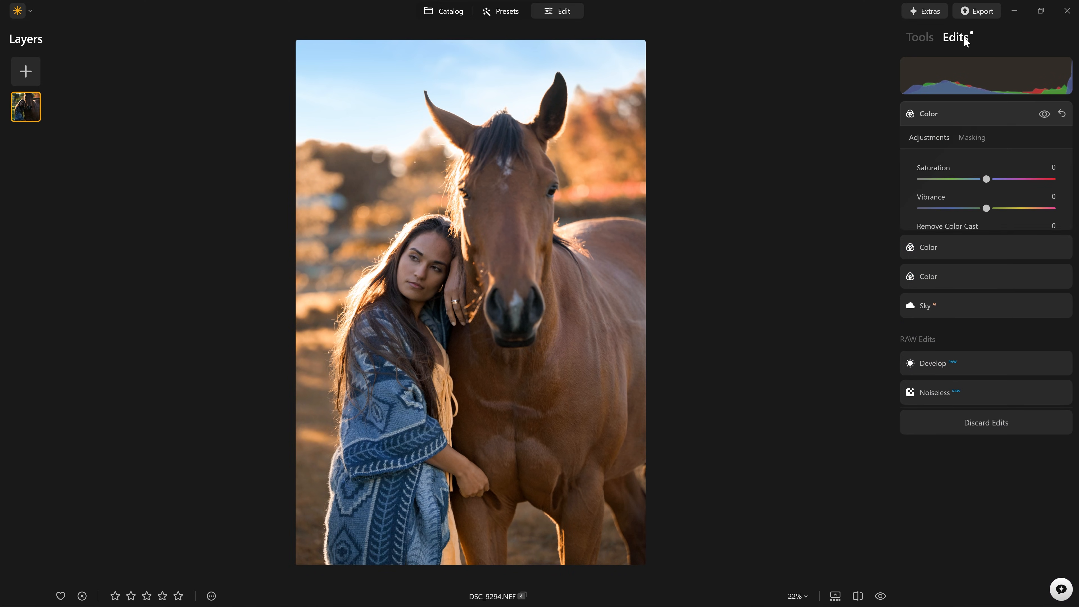
click(967, 115)
click(986, 203)
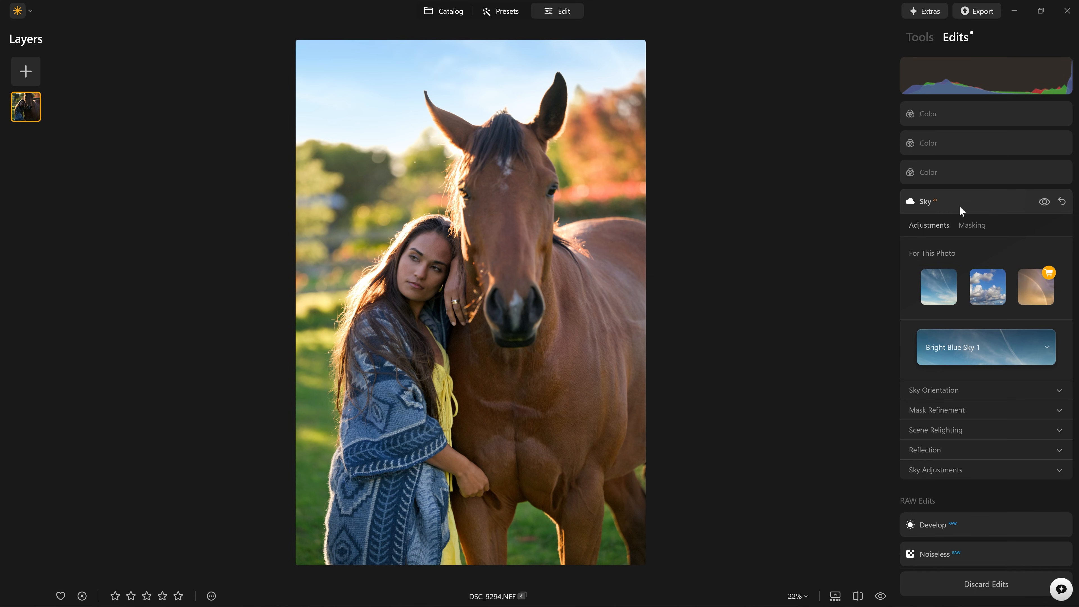
click(964, 117)
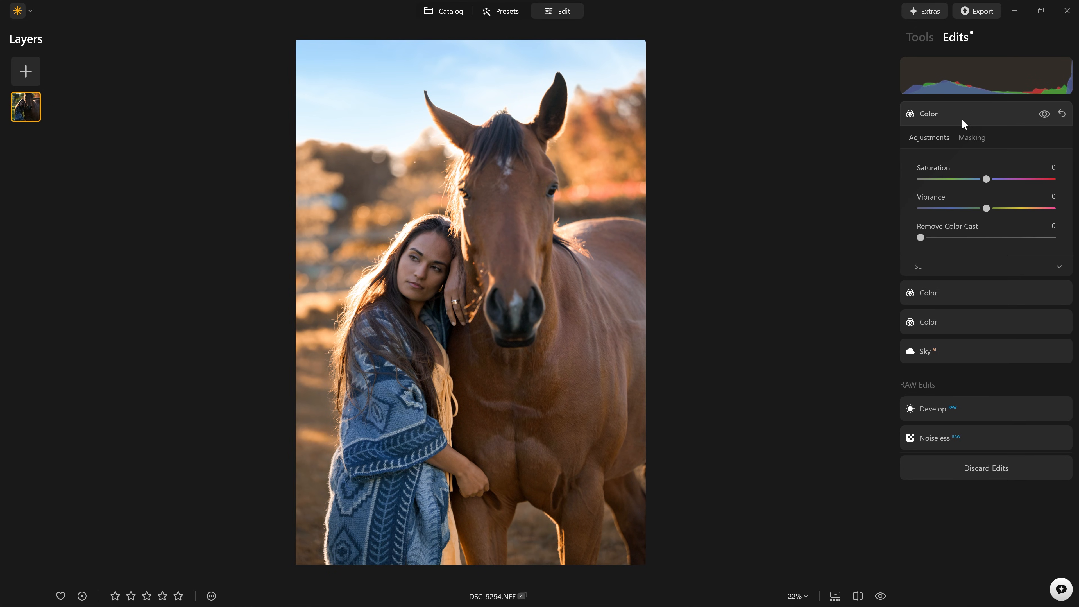
click(962, 120)
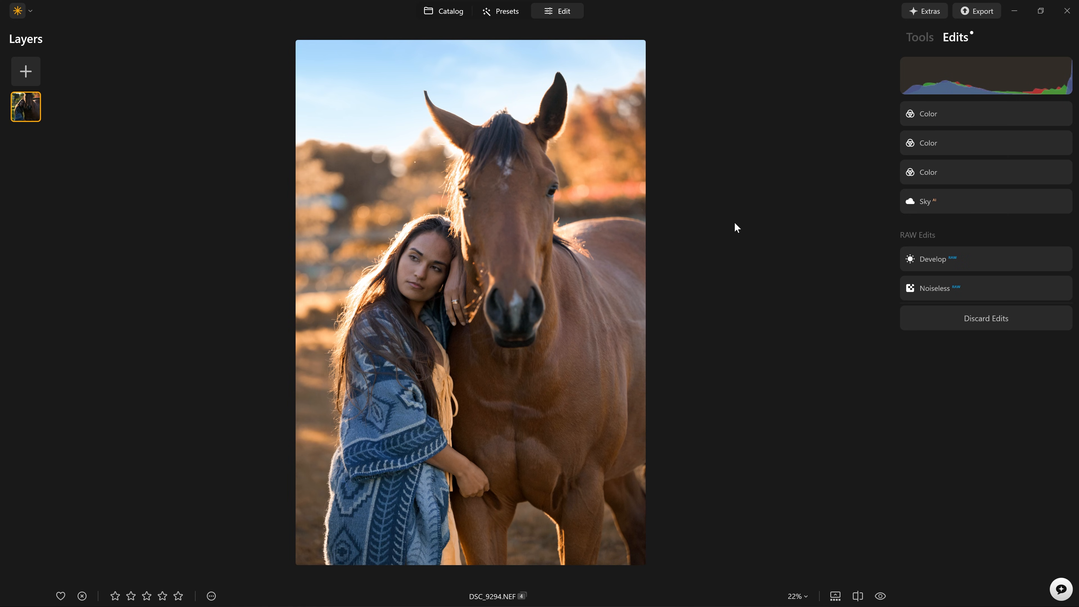
Step: Check the HSL hue and luminance settings stored in the most recent Color edit
click(1002, 114)
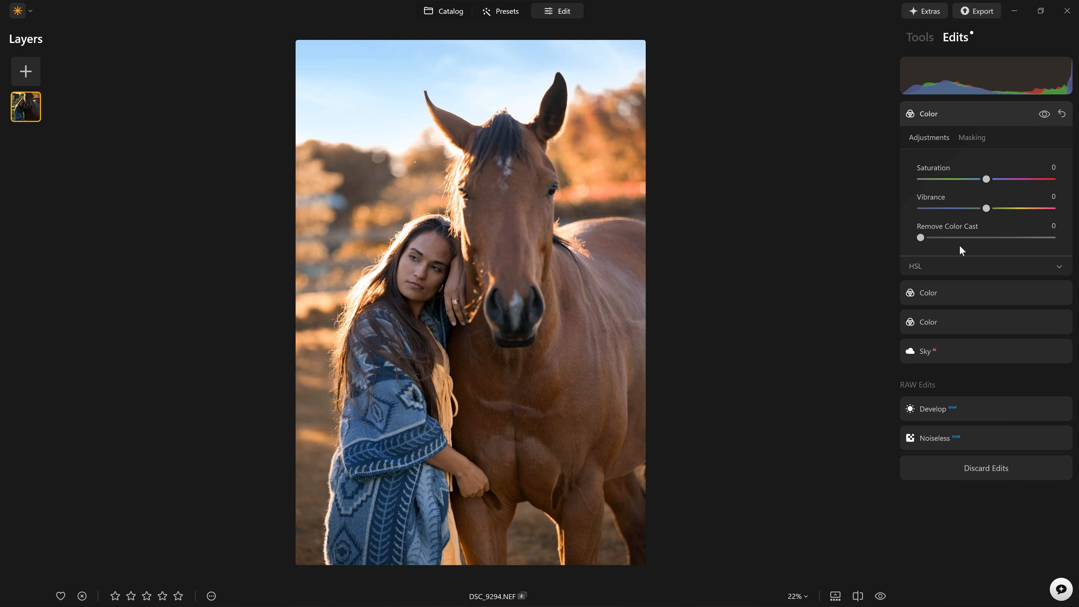
click(974, 263)
scroll(977, 263, down, 3)
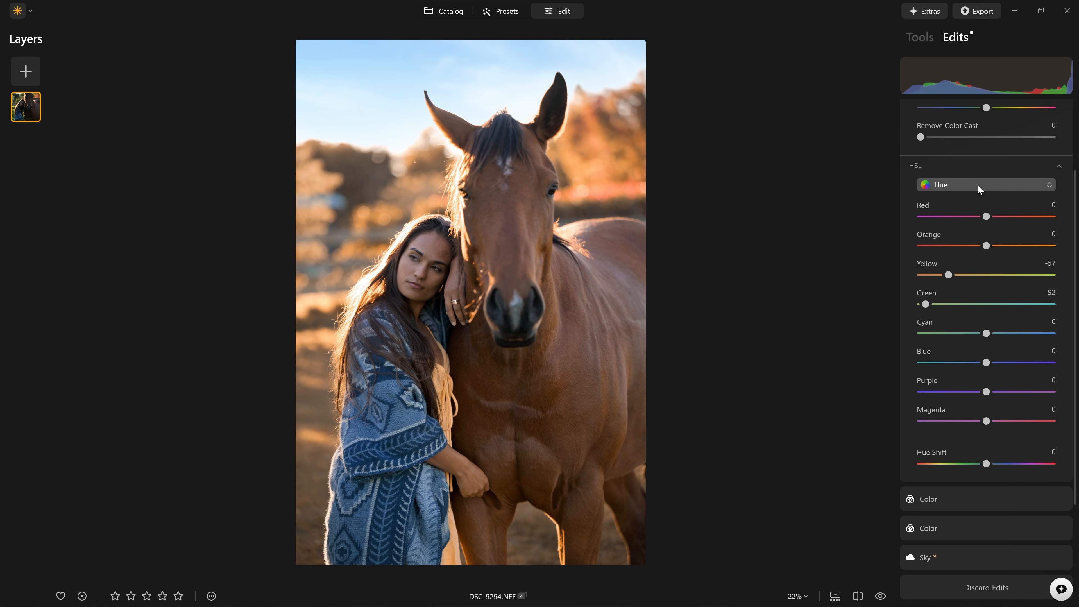
click(978, 185)
click(959, 240)
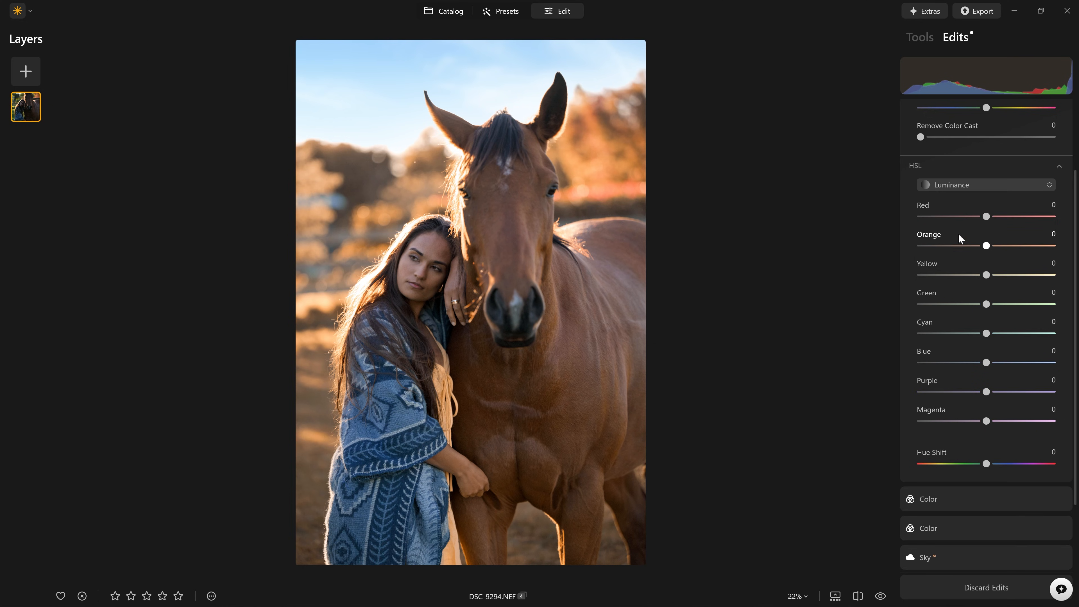
scroll(969, 136, up, 3)
click(964, 111)
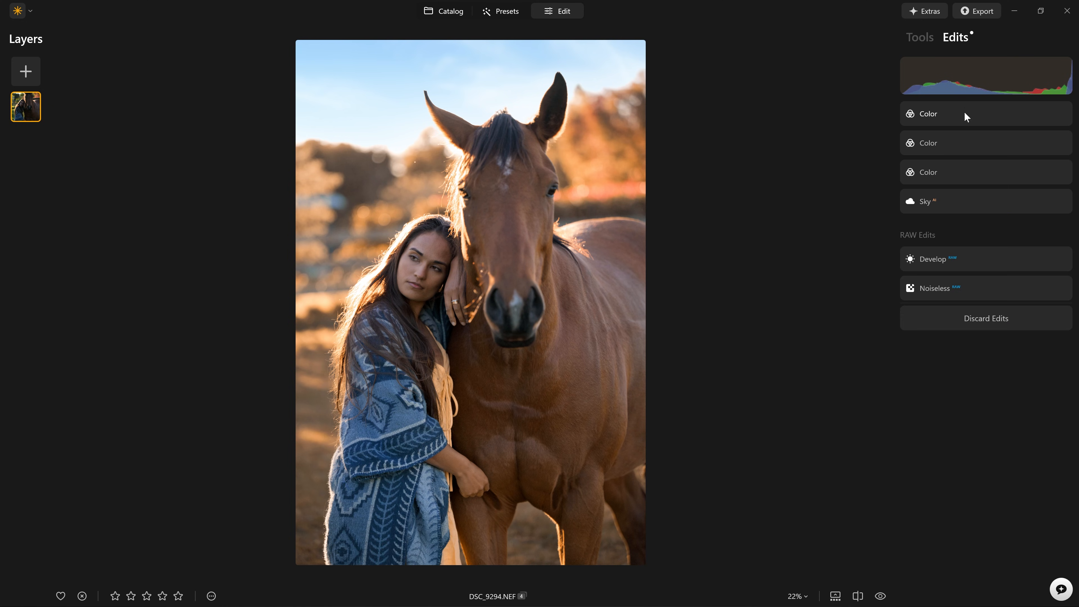
Step: Return to the editing tools and set the Color tool's HSL luminance to -50 for Blue and -57 for Orange
click(920, 37)
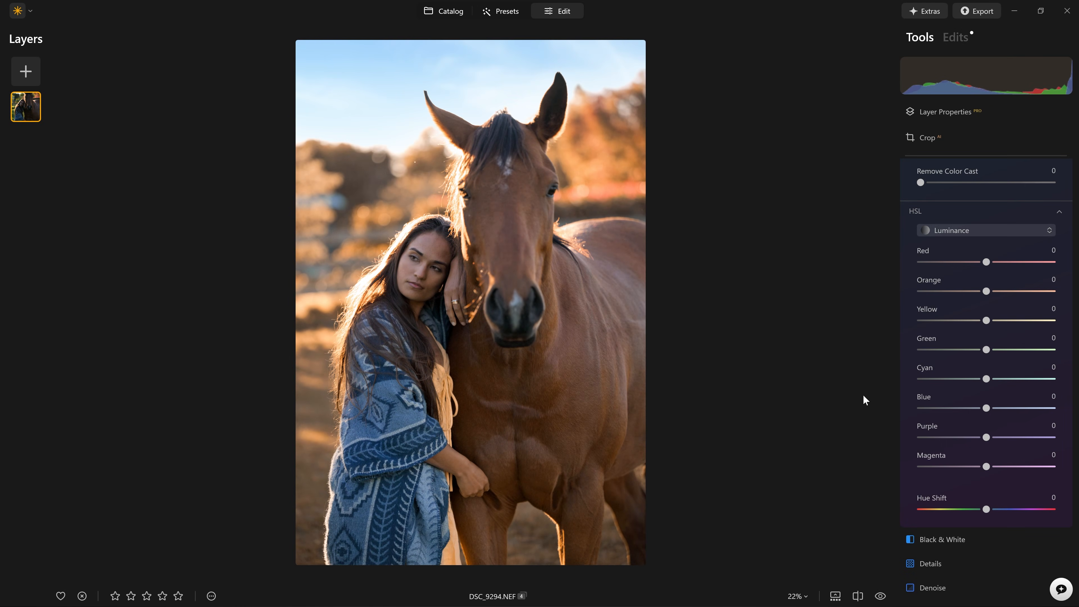
drag(986, 408, 956, 405)
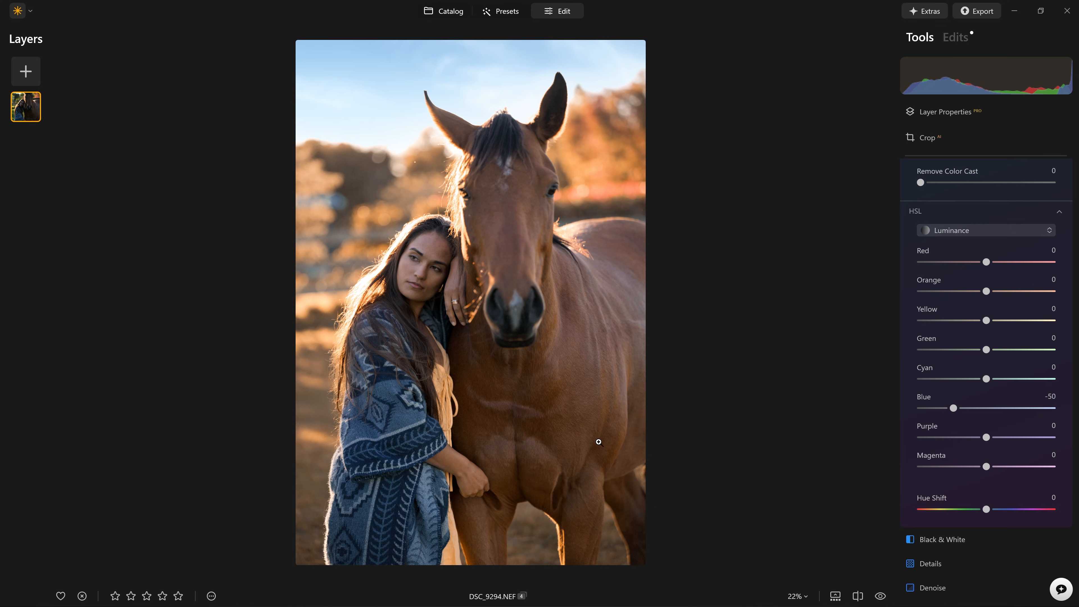
click(486, 222)
click(427, 221)
drag(988, 293, 954, 273)
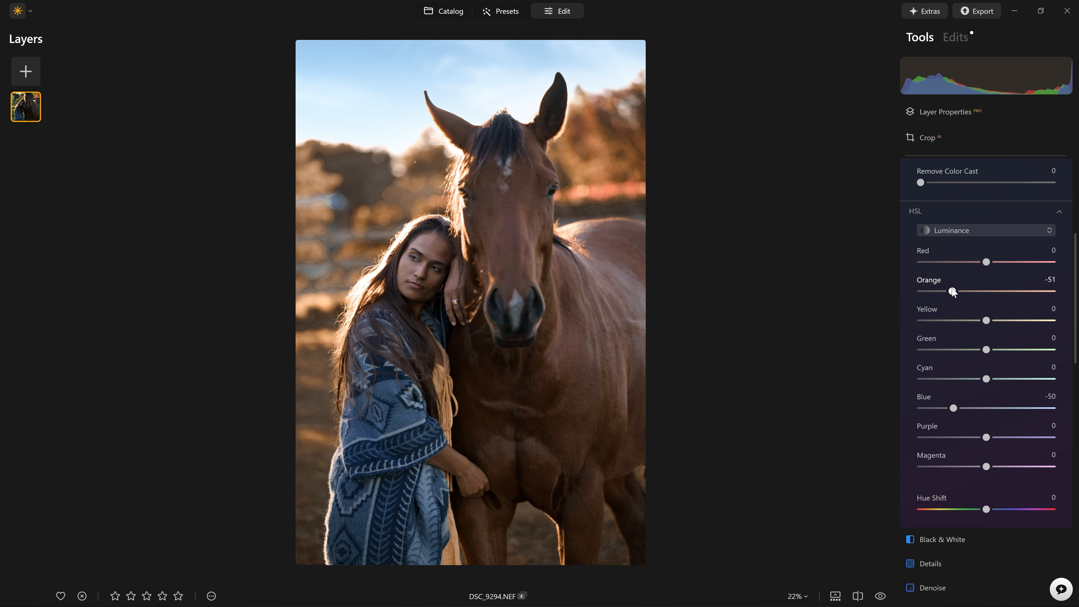
scroll(977, 302, up, 8)
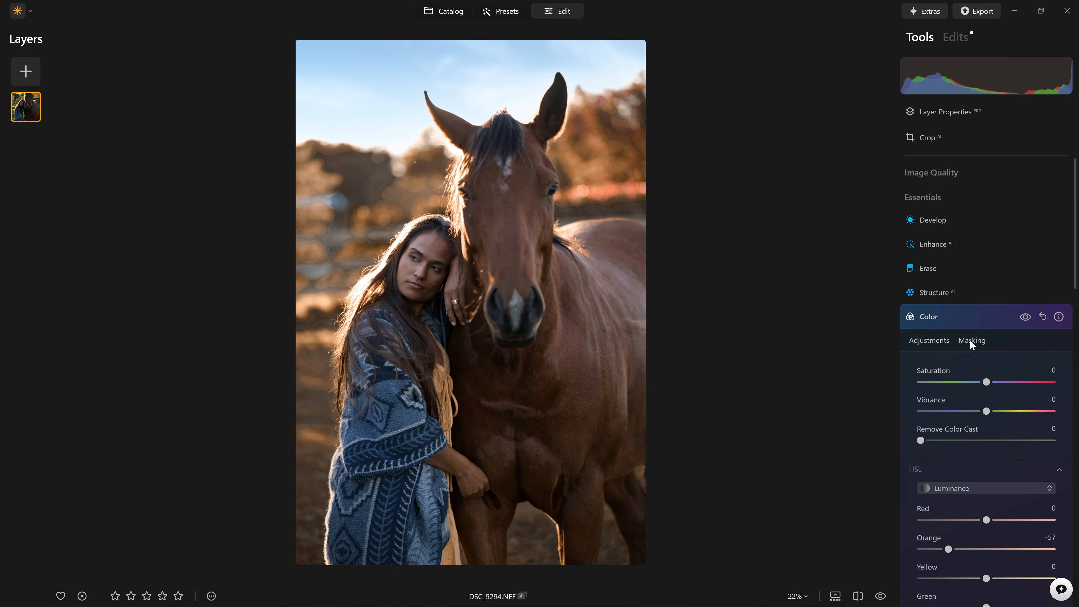
Step: Try a mask brush spot on the horse's flank, and clear the Color adjustment's mask
click(969, 339)
click(937, 242)
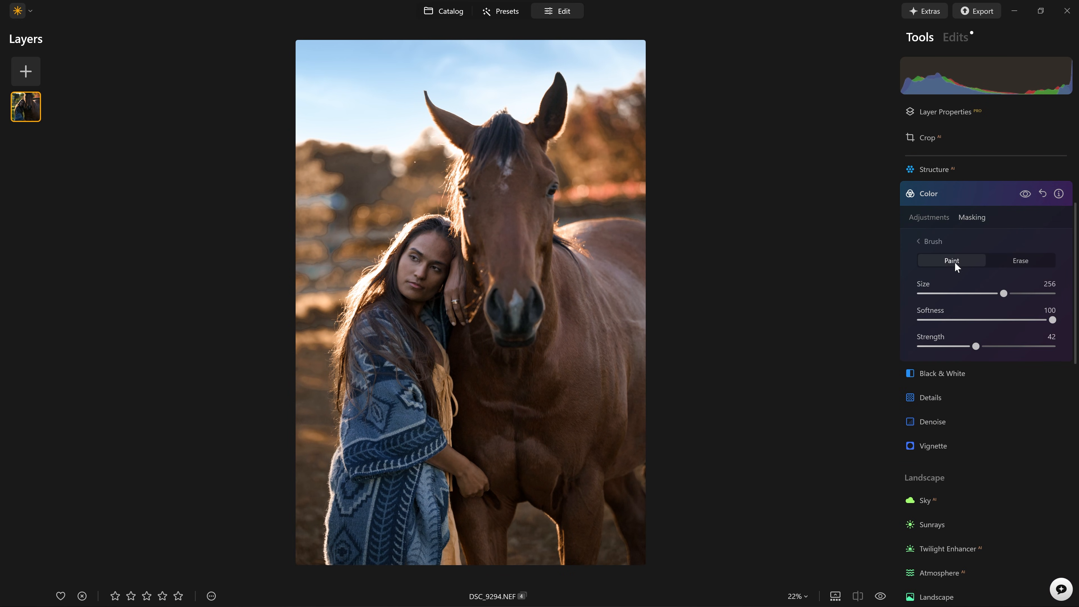
click(622, 398)
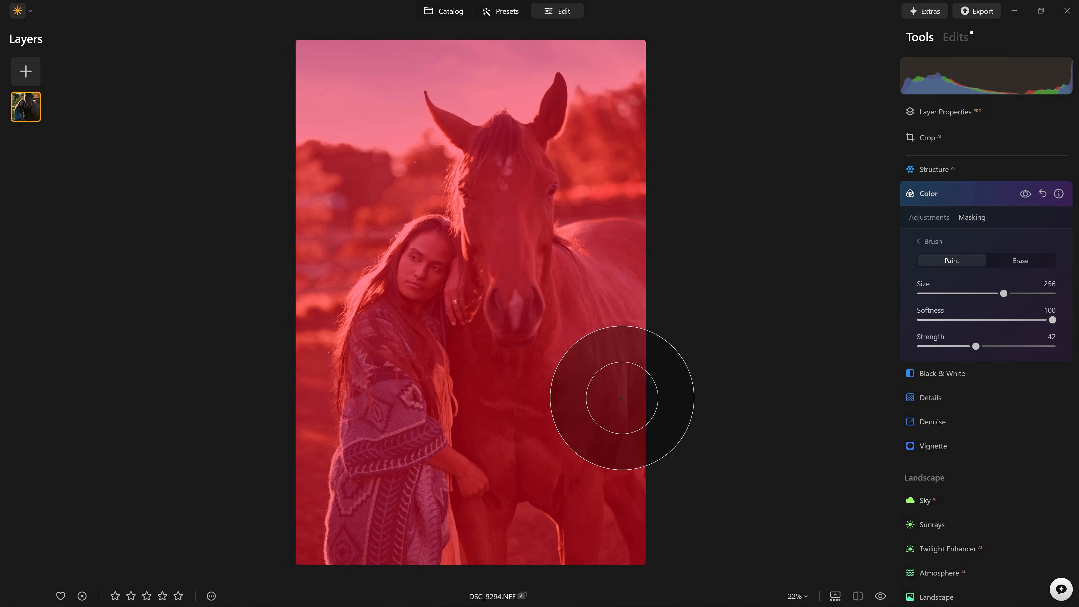
click(934, 241)
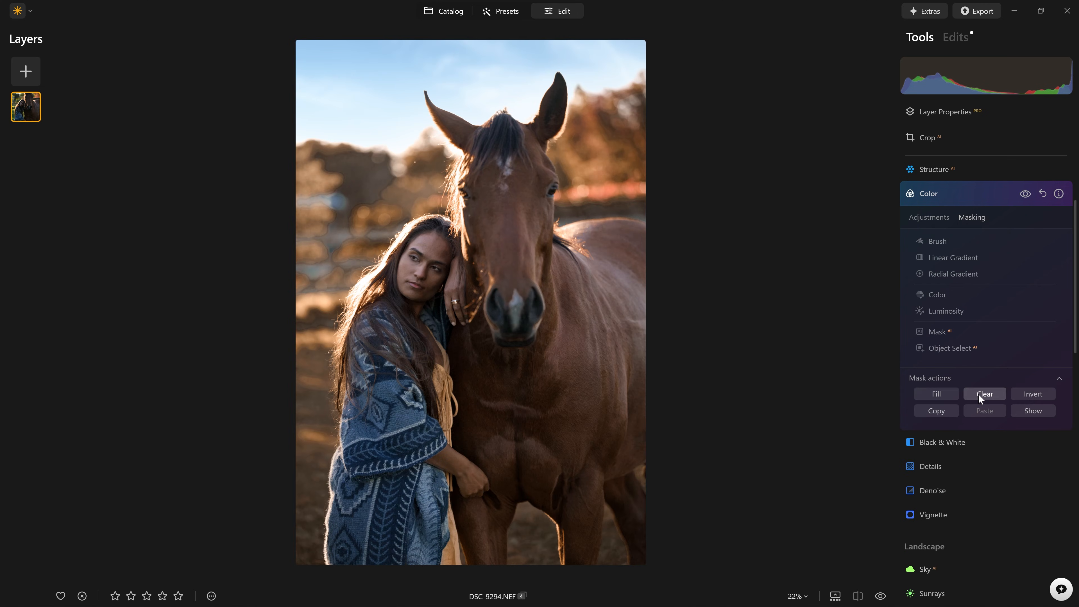
click(981, 394)
Step: Paint the Color mask over the horse's flank with brush size 256, and over the woman's blue shawl with sizes reduced to 112
click(939, 241)
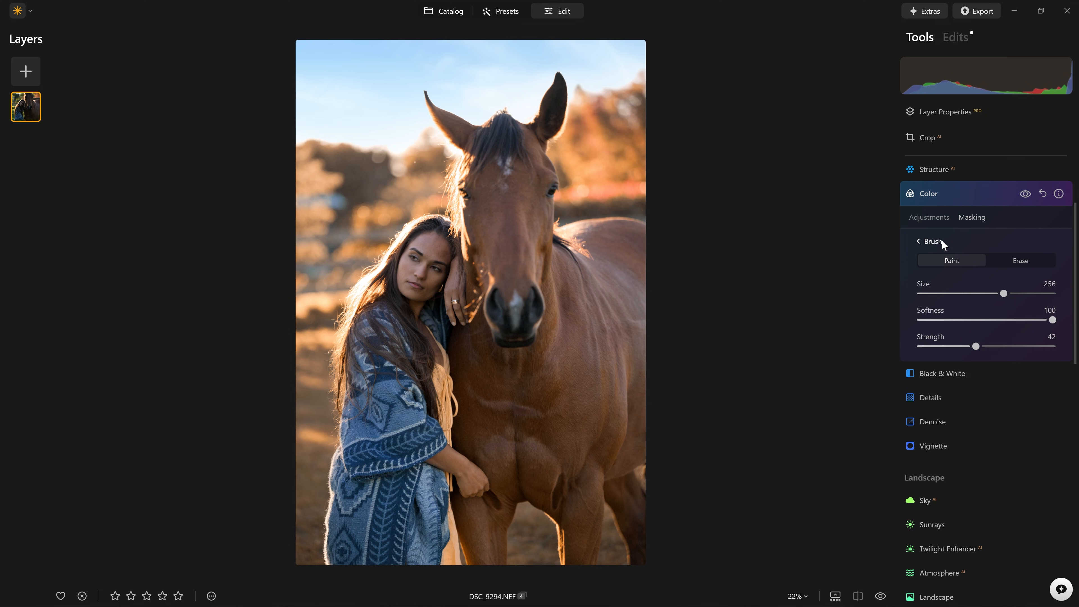
mouse_move(625, 382)
mouse_down()
mouse_move(645, 363)
mouse_move(602, 482)
mouse_move(523, 550)
mouse_move(590, 462)
mouse_move(665, 421)
mouse_up()
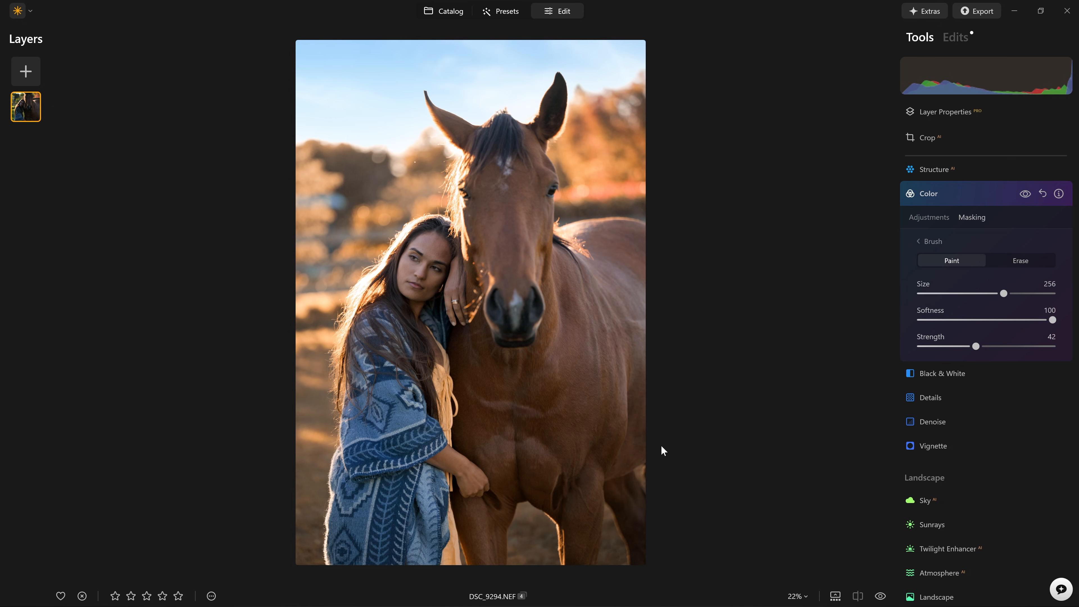
scroll(398, 363, down, 5)
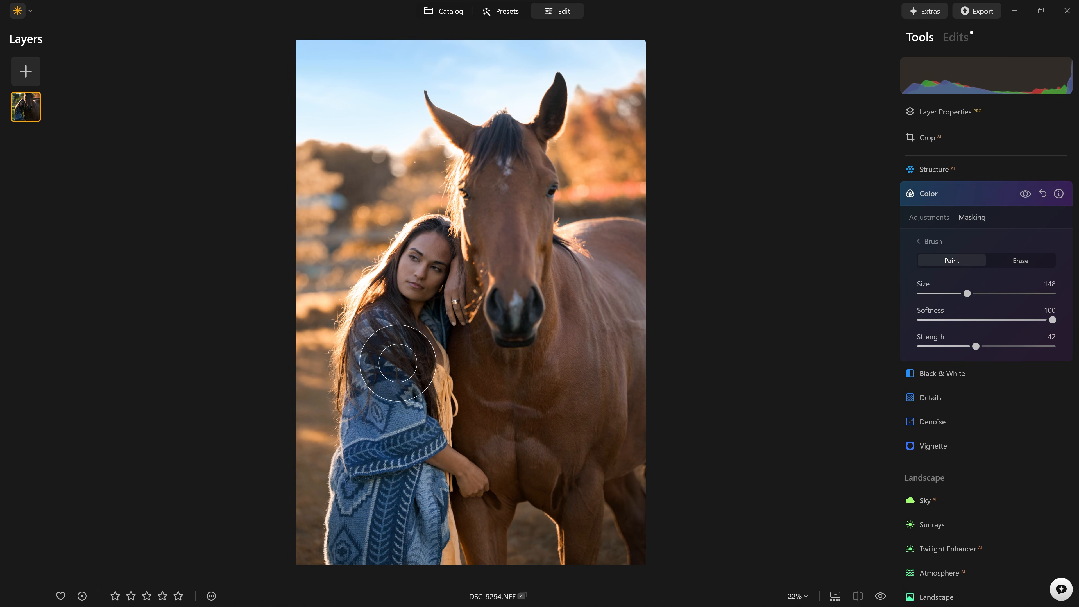
scroll(398, 363, down, 1)
mouse_move(373, 333)
mouse_down()
mouse_move(375, 397)
mouse_move(352, 556)
mouse_move(387, 393)
mouse_move(412, 518)
mouse_move(440, 462)
mouse_move(396, 399)
mouse_move(379, 321)
mouse_move(357, 402)
mouse_move(347, 561)
mouse_up()
scroll(429, 330, down, 2)
scroll(391, 387, up, 3)
mouse_move(391, 386)
mouse_down()
mouse_move(401, 502)
mouse_move(405, 457)
mouse_move(425, 498)
mouse_move(403, 557)
mouse_move(405, 521)
mouse_up()
drag(401, 512, 384, 485)
drag(382, 401, 357, 527)
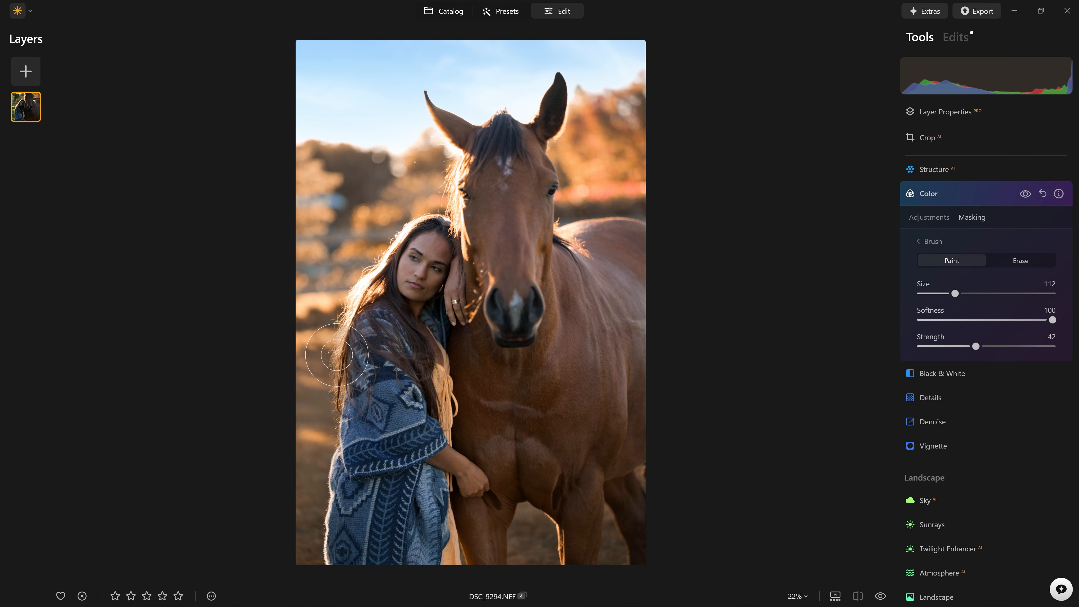
mouse_move(340, 415)
mouse_down()
mouse_move(298, 554)
mouse_move(335, 566)
mouse_up()
Step: Compare the photo with and without the masked Color adjustment
click(1021, 198)
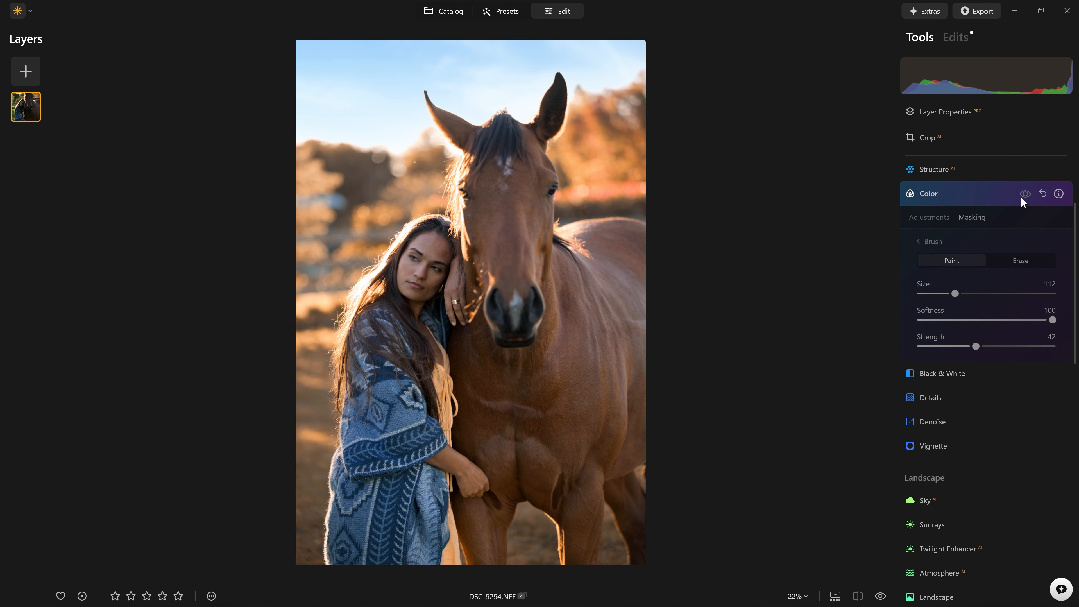
click(1021, 198)
click(1021, 197)
click(1022, 196)
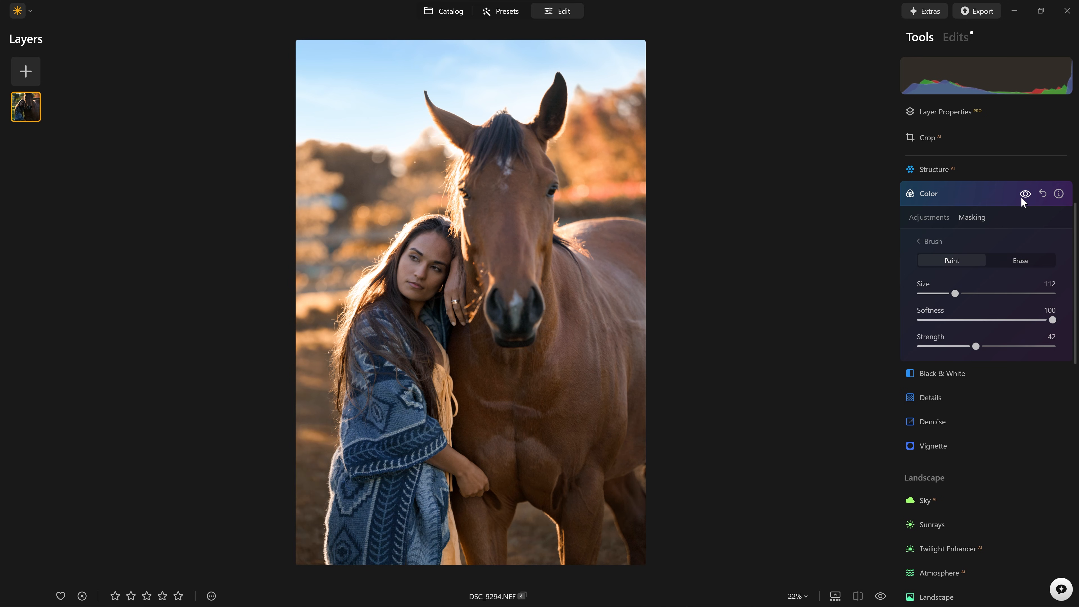